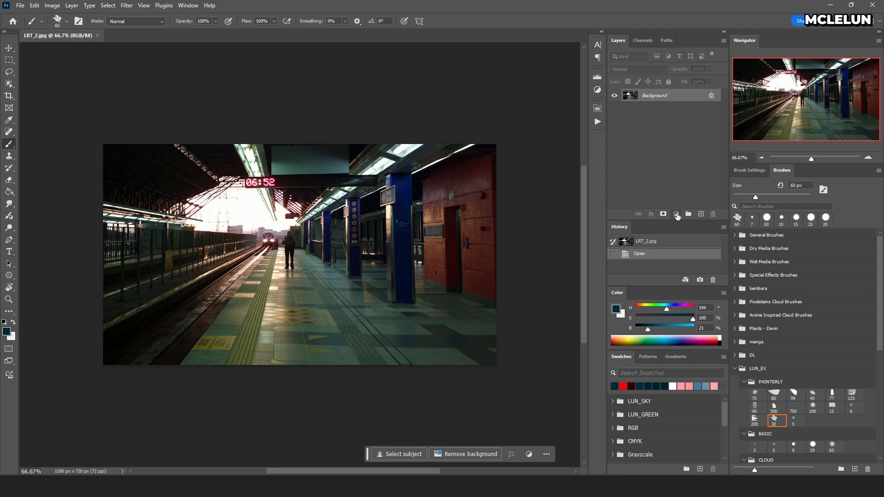
Add a Color Balance adjustment layer and set its shadows to Cyan/Red -100 and Yellow/Blue +31
left_click(676, 214)
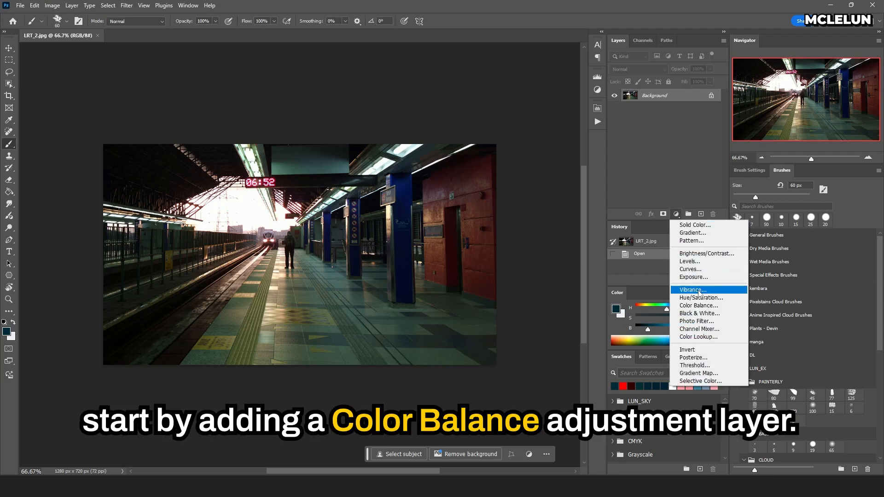
left_click(699, 305)
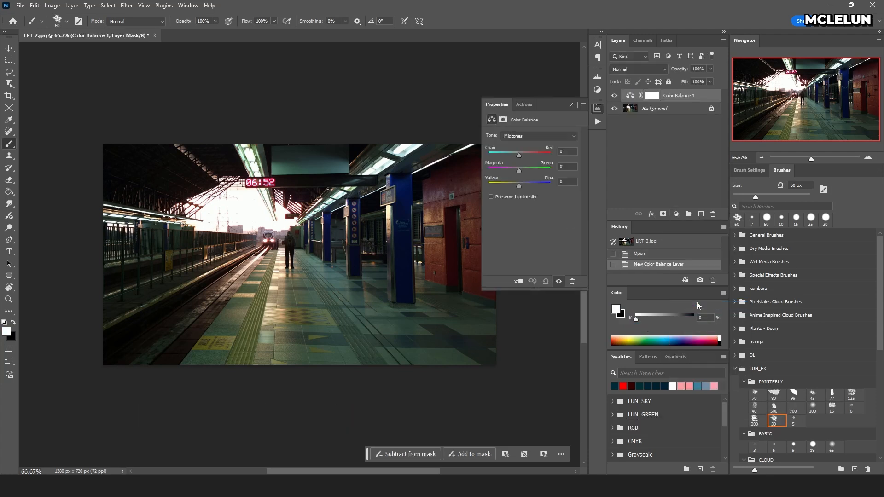
left_click(575, 135)
left_click(552, 145)
left_click_drag(520, 154, 475, 152)
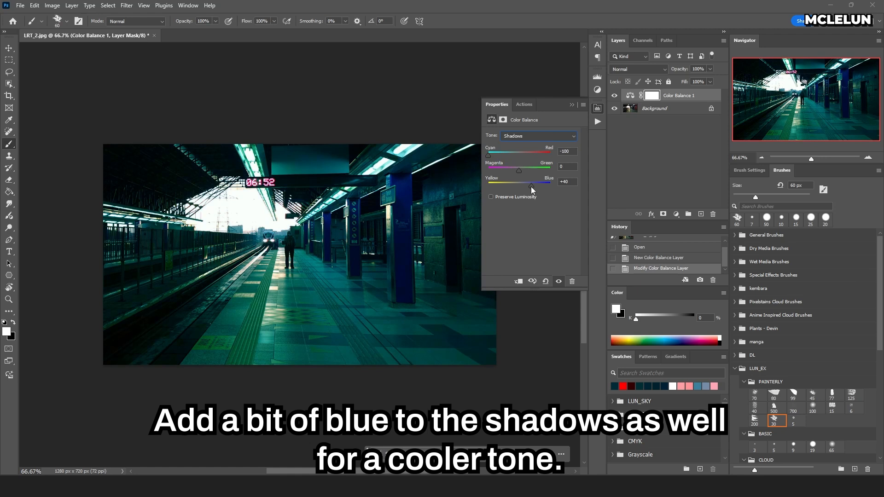
left_click_drag(530, 187, 529, 187)
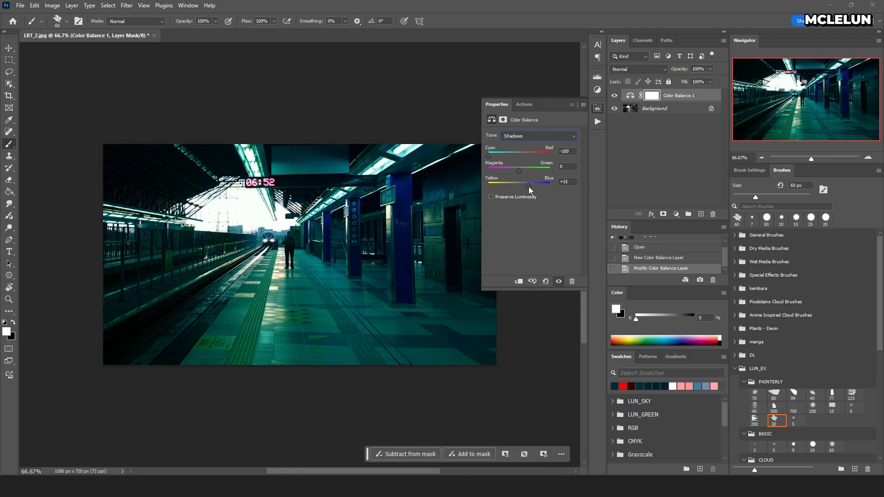
Set the Color Balance highlights to Cyan/Red +100 and Yellow/Blue -19
left_click(548, 136)
left_click(513, 160)
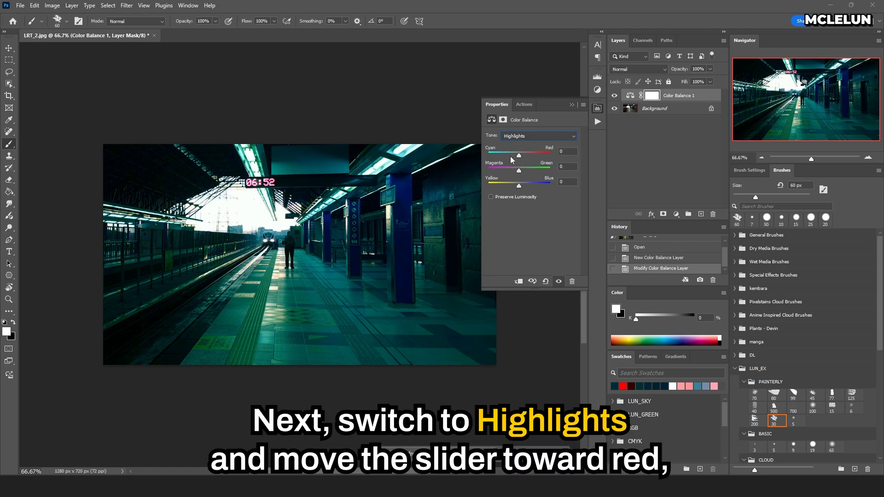
left_click_drag(519, 157, 556, 158)
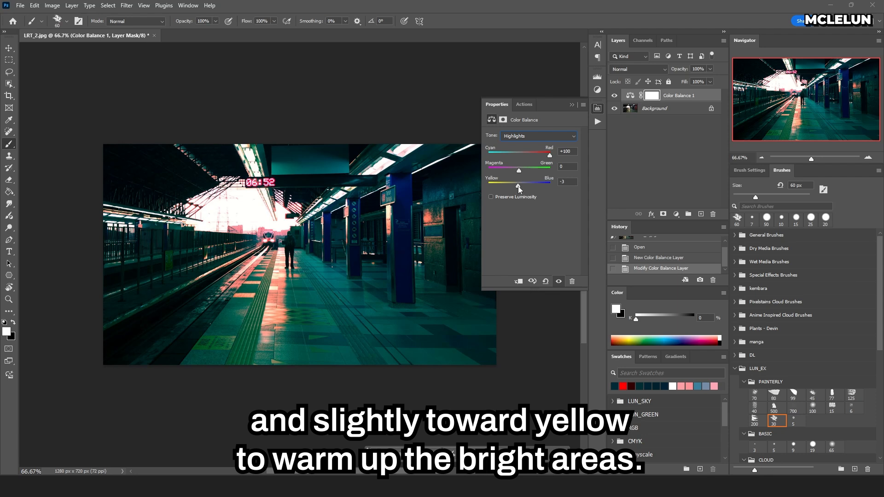
left_click_drag(512, 186, 513, 186)
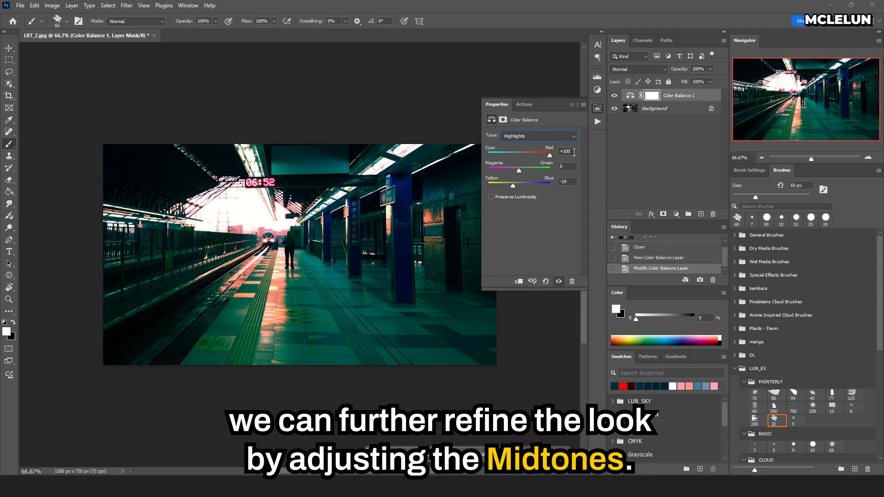
Set the Color Balance midtones to Cyan/Red +48 and Yellow/Blue +37
left_click(570, 137)
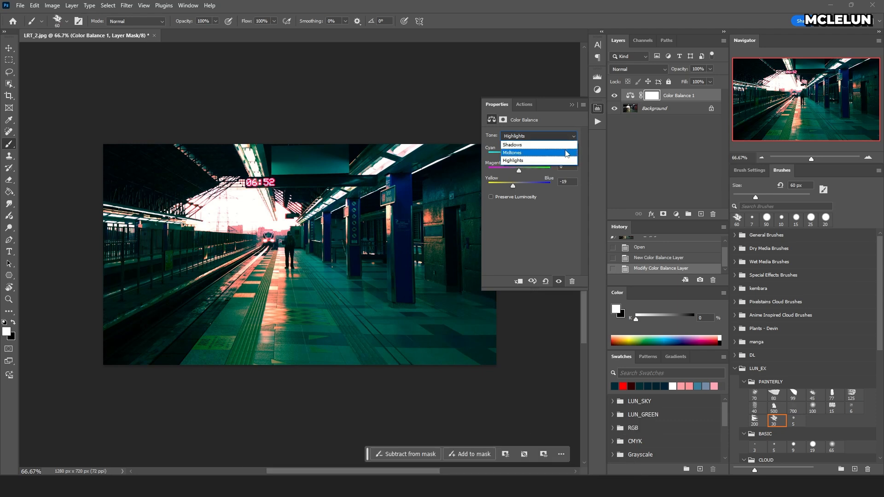
left_click(566, 151)
left_click_drag(525, 154, 534, 154)
left_click_drag(519, 185, 531, 186)
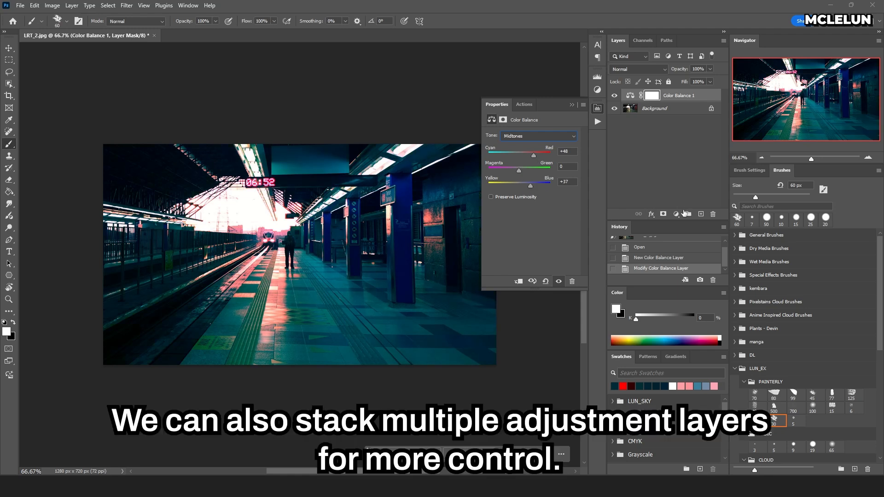
Add a Levels adjustment layer and move the black and white input points slightly inward to increase contrast
left_click(676, 215)
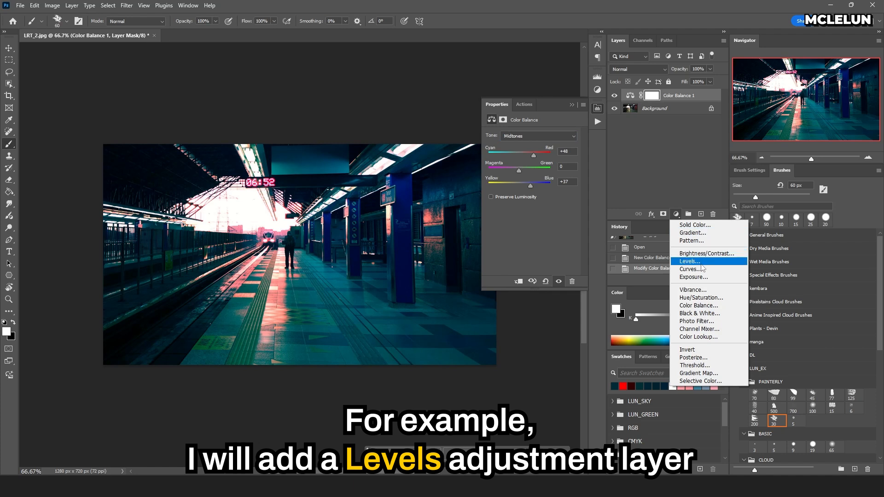
left_click(690, 261)
left_click_drag(500, 228, 506, 228)
left_click_drag(573, 227, 570, 229)
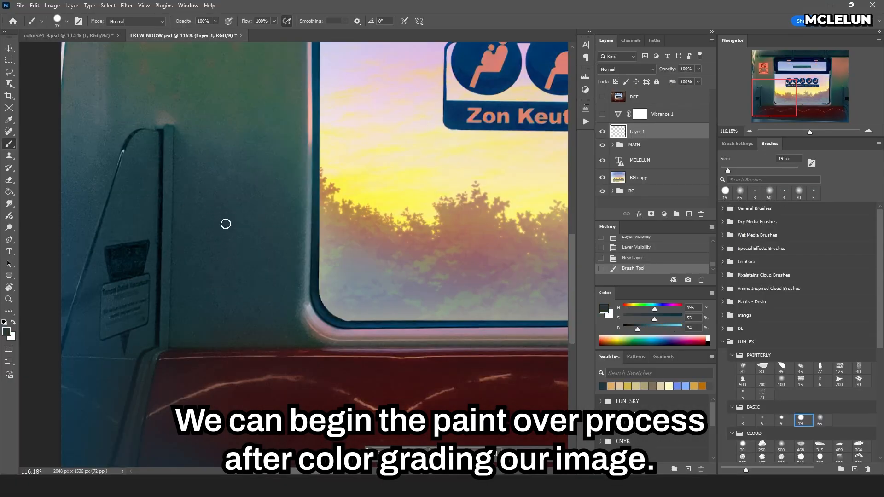
Enlarge the brush to 80 px and paint dark teal strokes over the shadowed train wall beside the window
key("bracketright")
key("bracketright")
key("bracketright")
key("bracketright")
left_click_drag(241, 208, 265, 219)
key("bracketright")
left_click_drag(200, 225, 259, 261)
key("bracketright")
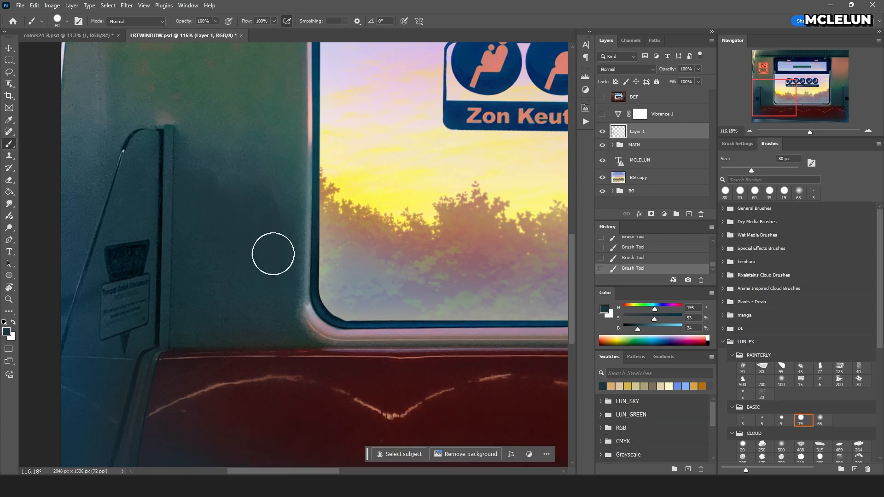
Paint over the wall above the dark shadow with sampled green and teal wall tones, reducing the brush to 50 px
left_click(201, 156, "alt")
left_click_drag(201, 156, 246, 186)
left_click(219, 293, "alt")
left_click(200, 155, "alt")
key("bracketleft")
key("bracketleft")
key("bracketleft")
left_click(215, 136, "alt")
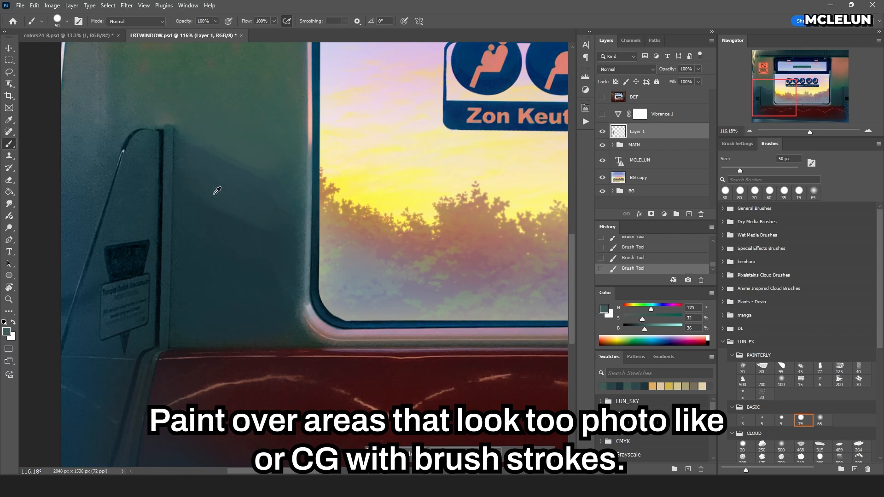
Sample nearby wall tones and paint down the wall strip along the window frame's left side
left_click(218, 191, "alt")
left_click(273, 186, "alt")
left_click_drag(278, 186, 293, 322)
left_click(218, 295, "alt")
left_click(285, 312, "alt")
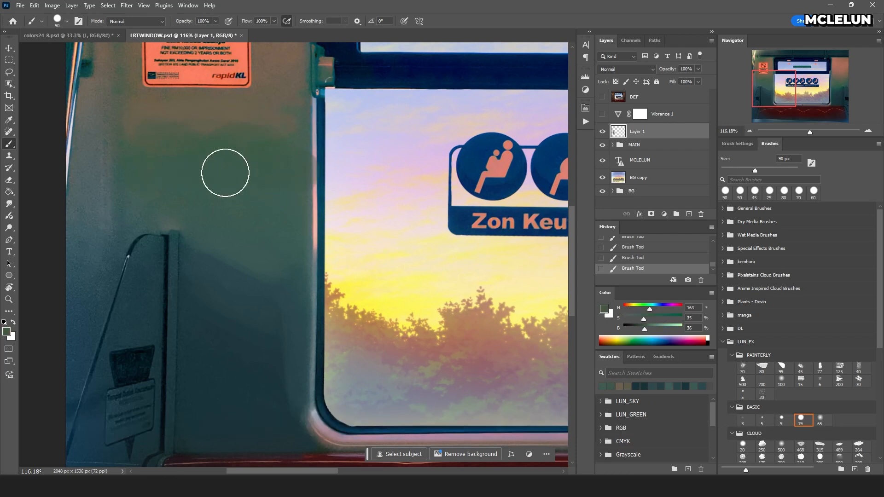
Paint over the upper wall, window frame edge and side partition with sampled local colours, using a 15 px brush for the details
key("alt")
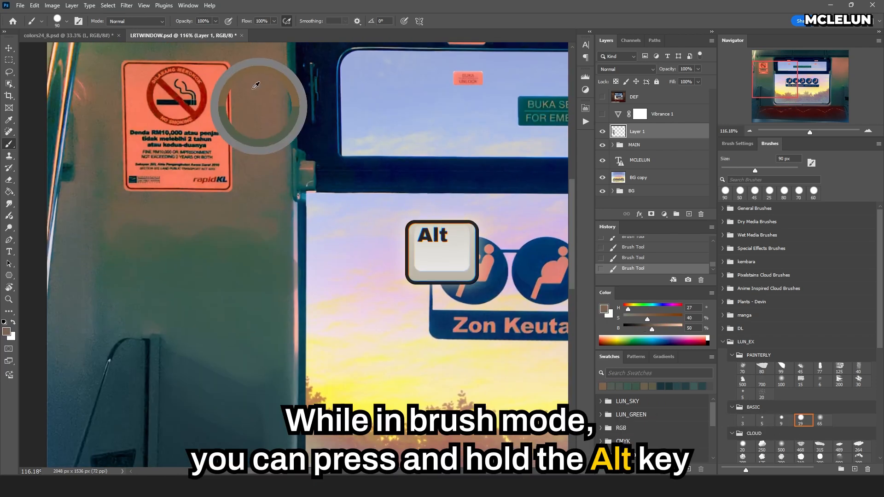
left_click(173, 213, "alt")
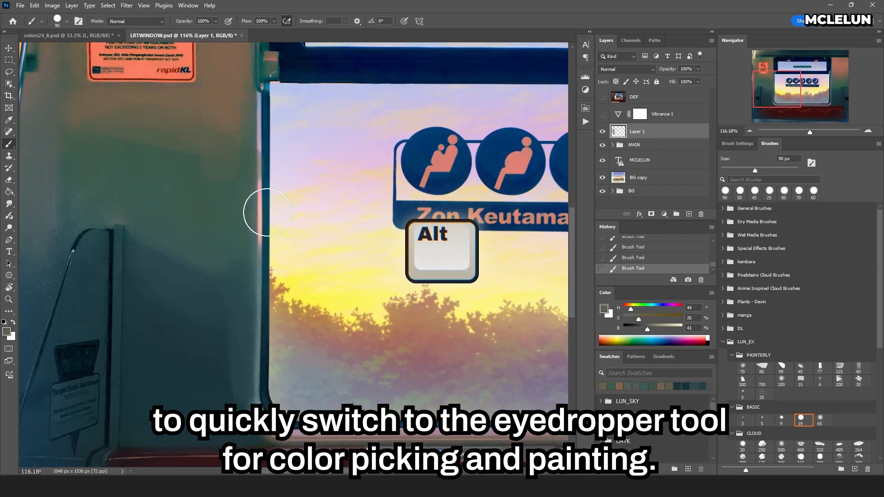
left_click(256, 207, "alt")
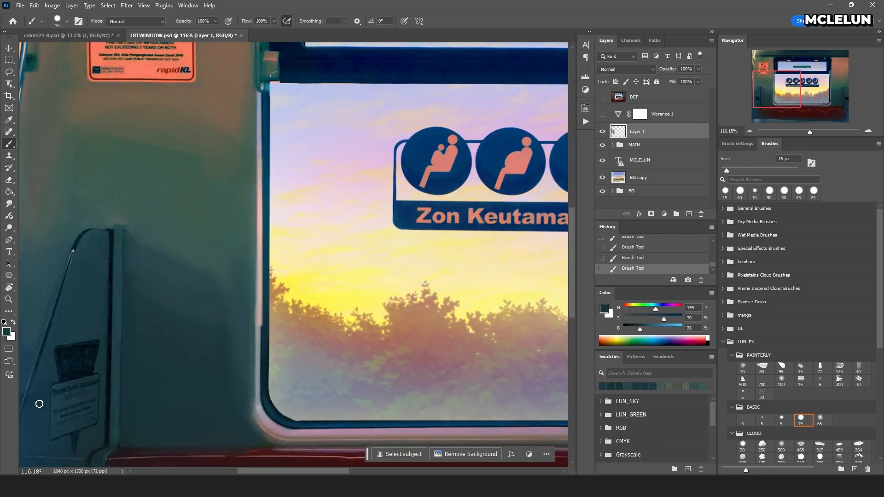
left_click(45, 318, "alt")
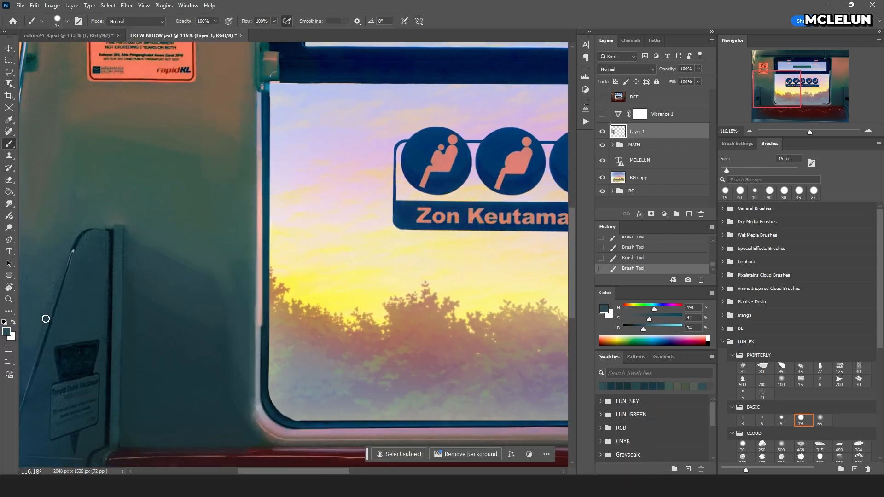
Toggle the paint-over layer's visibility repeatedly to compare the train wall with and without the brushwork
left_click(602, 132)
left_click(606, 132)
left_click(606, 132)
left_click(607, 132)
left_click(607, 132)
left_click(606, 132)
left_click(609, 133)
left_click(610, 132)
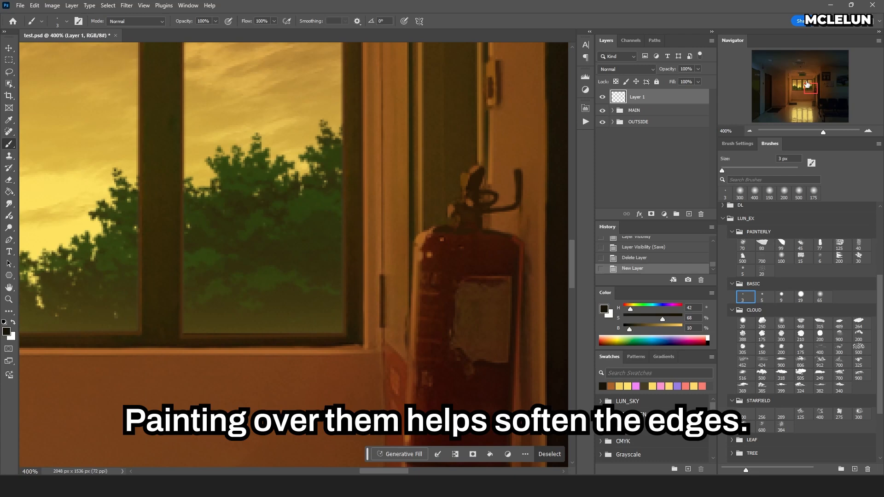
Sample the window frame's orange, shift it to H 46, S 62, B 93, and paint thin highlights along the frame's bottom and right edges
left_click(274, 350, "alt")
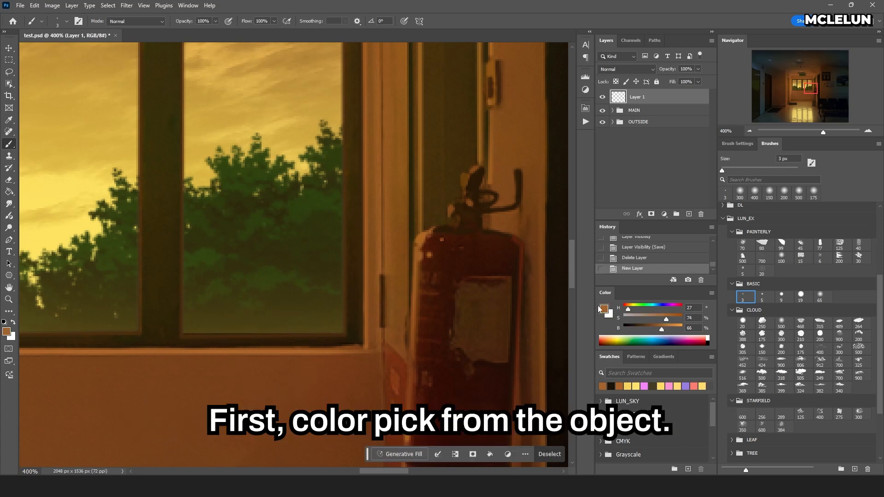
left_click_drag(629, 310, 659, 318)
left_click_drag(672, 329, 677, 329)
mouse_move(358, 347)
left_mouse_down()
mouse_move(102, 363)
mouse_move(53, 338)
left_mouse_up()
mouse_move(368, 341)
left_mouse_down()
mouse_move(367, 150)
mouse_move(380, 177)
left_mouse_up()
Soften the window highlights with the Eraser, and paint matching 3 px highlights on the fire extinguisher's edges
key("e")
key("bracketleft")
key("bracketleft")
key("bracketleft")
key("bracketleft")
key("bracketleft")
key("bracketleft")
key("bracketleft")
key("bracketleft")
mouse_move(75, 368)
left_mouse_down()
mouse_move(128, 391)
mouse_move(193, 391)
left_mouse_up()
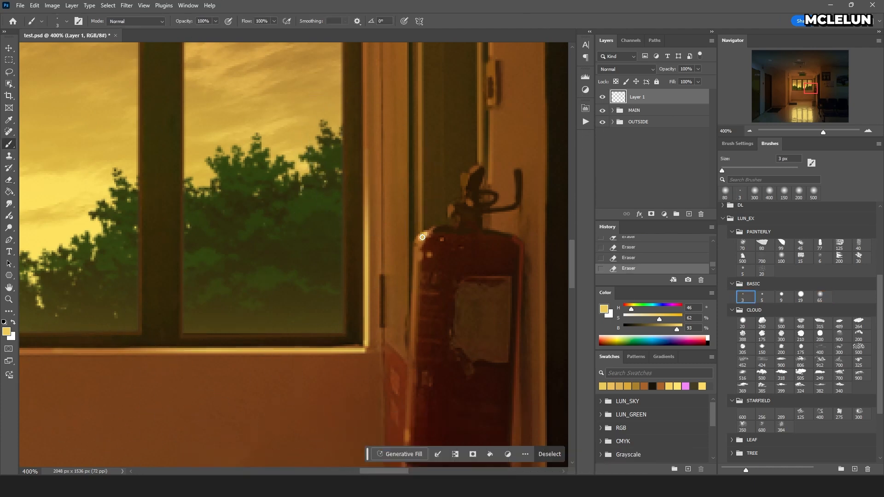
left_click_drag(474, 167, 462, 183)
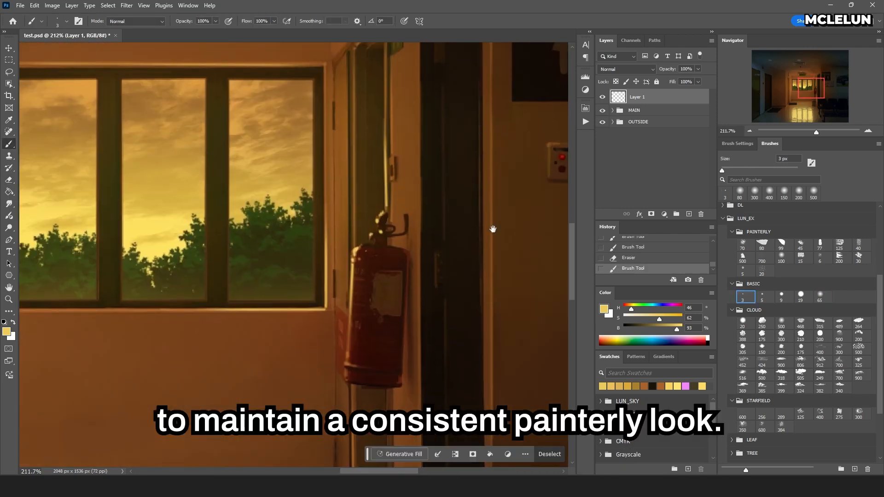
Toggle Layer 1's visibility repeatedly to compare the corridor with and without the painted edge highlights
mouse_move(494, 233)
left_mouse_down()
mouse_move(497, 332)
mouse_move(420, 130)
mouse_move(503, 122)
left_mouse_up()
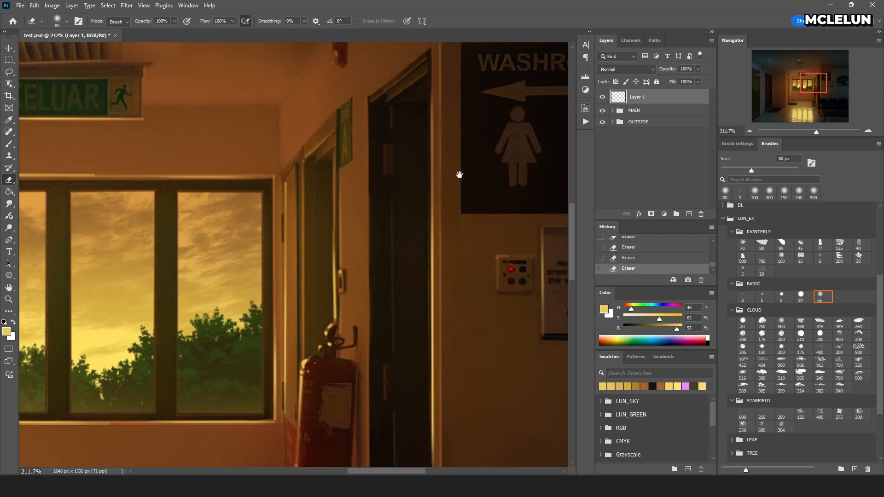
left_click(604, 96)
left_click(604, 96)
left_click(604, 97)
left_click(604, 96)
left_click(604, 97)
left_click(604, 97)
left_click(604, 96)
left_click(604, 96)
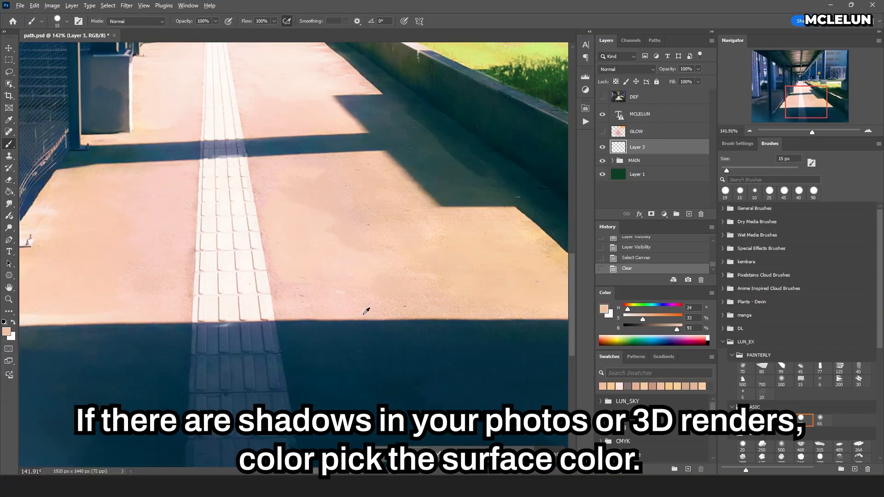
Sample the sunlit ground colour and paint along the edges between light and shadow with a 15 px brush
left_click(365, 318, "alt")
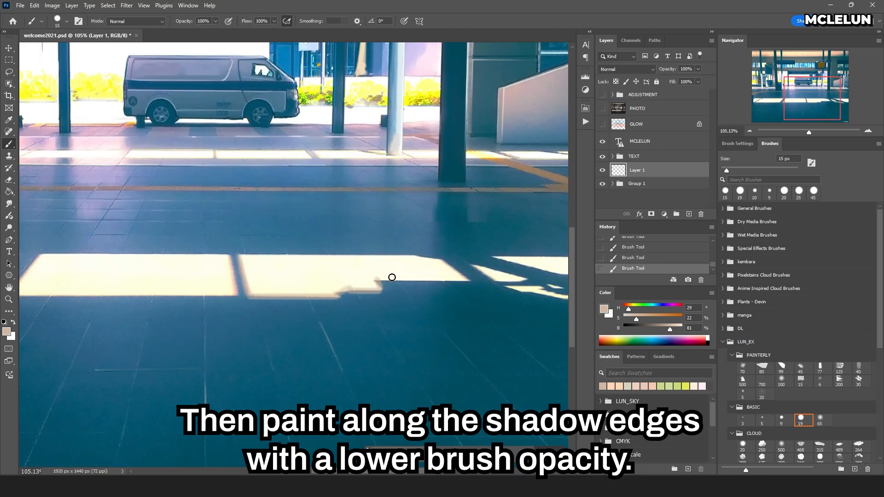
mouse_move(393, 281)
left_mouse_down()
mouse_move(469, 280)
mouse_move(420, 250)
mouse_move(242, 252)
mouse_move(352, 227)
mouse_move(422, 233)
left_mouse_up()
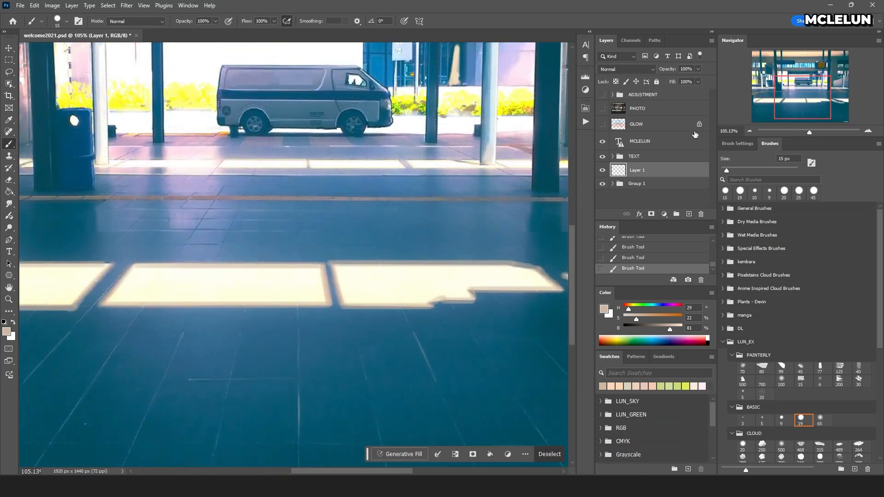
Toggle Layer 1's visibility repeatedly to compare the floor's light patches with and without the painted shadow edges
left_click(604, 171)
left_click(604, 171)
left_click(604, 171)
left_click(604, 171)
left_click(605, 171)
left_click(605, 171)
left_click(605, 171)
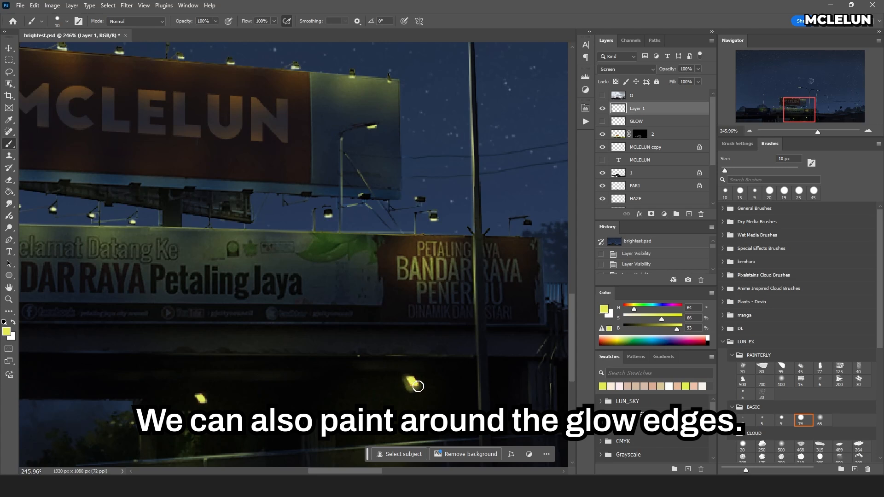
Sample each lamp's yellow glow and paint around the lights below and beside the billboards with a 10 px brush
left_click_drag(408, 376, 406, 377)
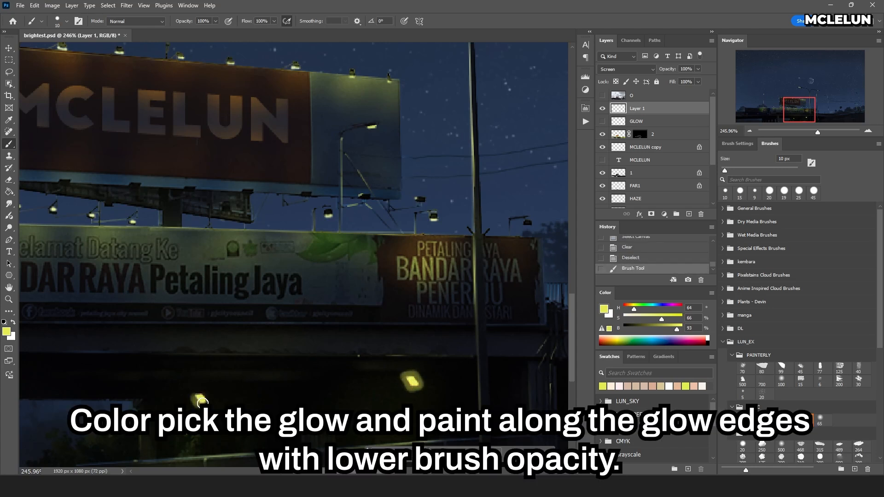
left_click(373, 128, "alt")
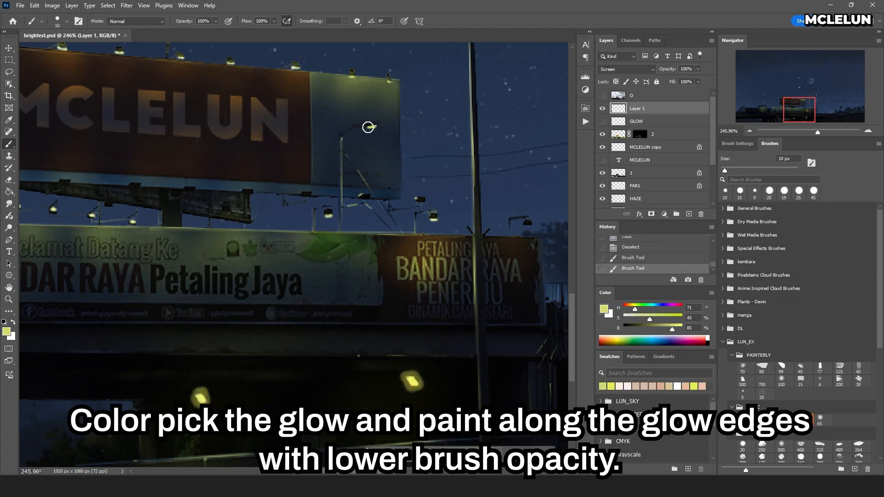
left_click(328, 214, "alt")
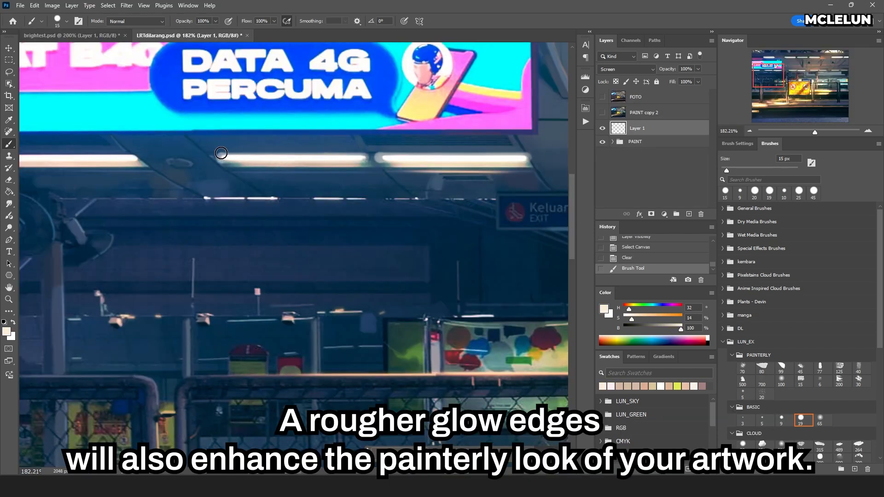
Paint rough cream glow edges around the station's ceiling light tubes with a 15 px brush on the Screen layer
left_click_drag(221, 153, 221, 157)
left_click_drag(158, 160, 238, 151)
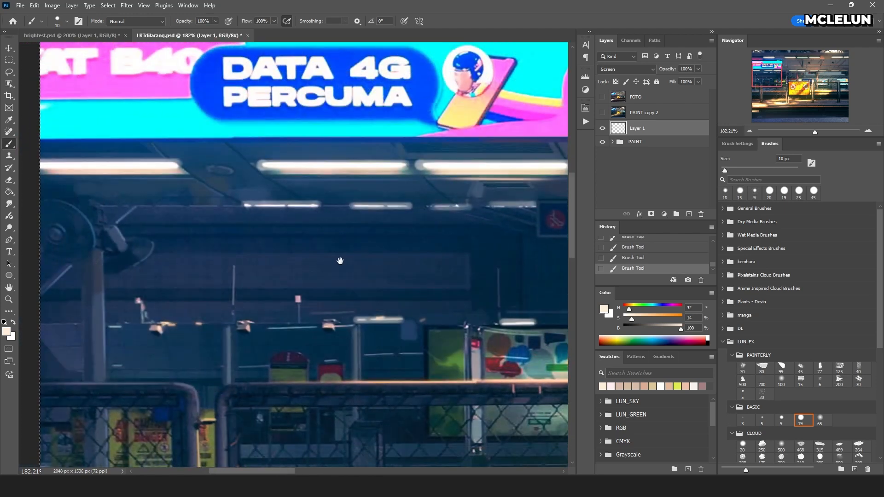
Toggle Layer 1's visibility repeatedly to compare the ceiling lights with and without the painted glow
left_click(602, 129)
left_click(603, 129)
left_click(603, 128)
left_click(603, 129)
left_click(602, 129)
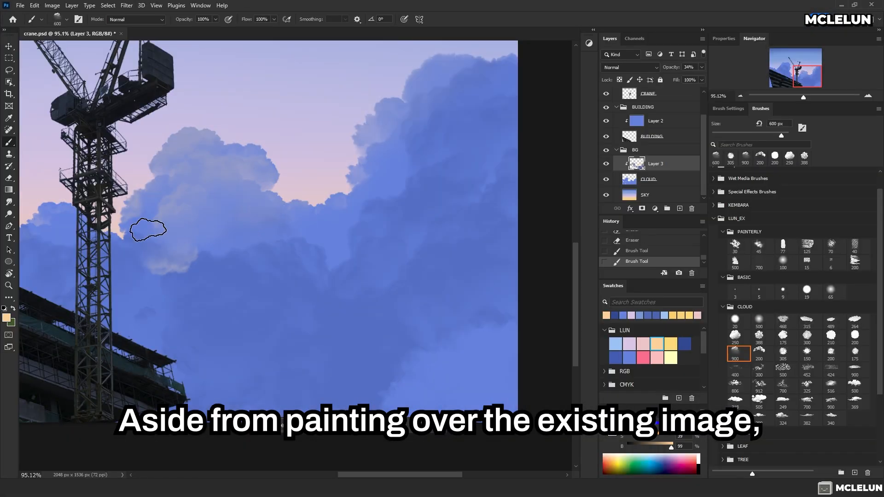
Paint pale peach highlights on the clouds to the right of the crane with the 600 px cloud brush
left_click_drag(148, 230, 156, 246)
left_click_drag(371, 199, 396, 122)
left_click_drag(427, 81, 479, 76)
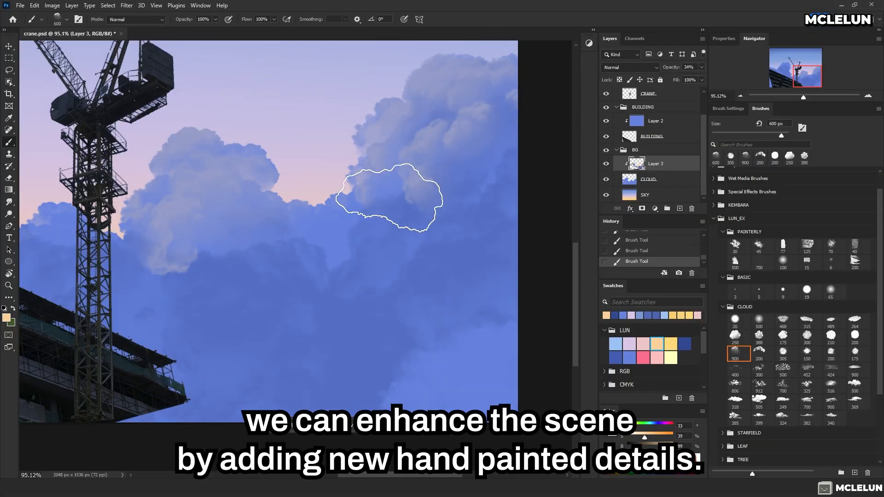
Paint pale peach highlights on the tall cloud left of the crane with the 600 px cloud brush
left_click_drag(128, 256, 404, 231)
left_click_drag(215, 104, 246, 208)
mouse_move(240, 78)
left_mouse_down()
mouse_move(244, 174)
mouse_move(228, 159)
mouse_move(258, 259)
mouse_move(306, 317)
left_mouse_up()
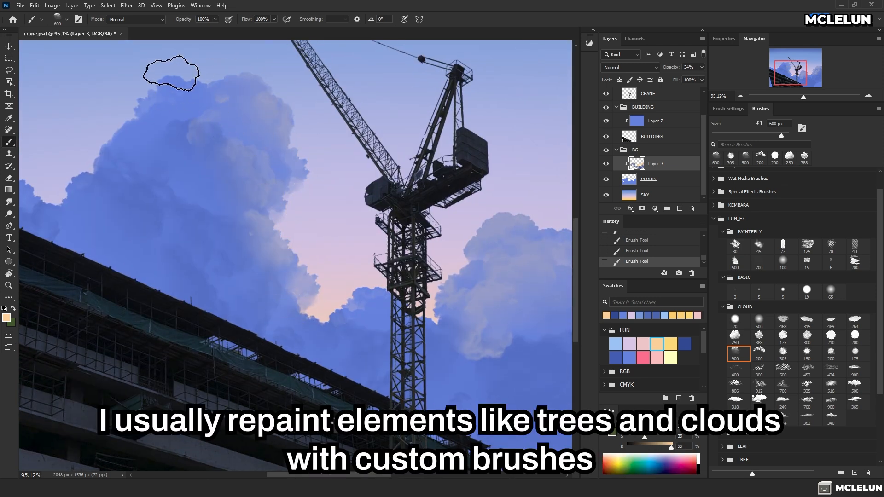
left_click_drag(196, 85, 279, 163)
mouse_move(147, 108)
left_mouse_down()
mouse_move(174, 138)
mouse_move(291, 187)
left_mouse_up()
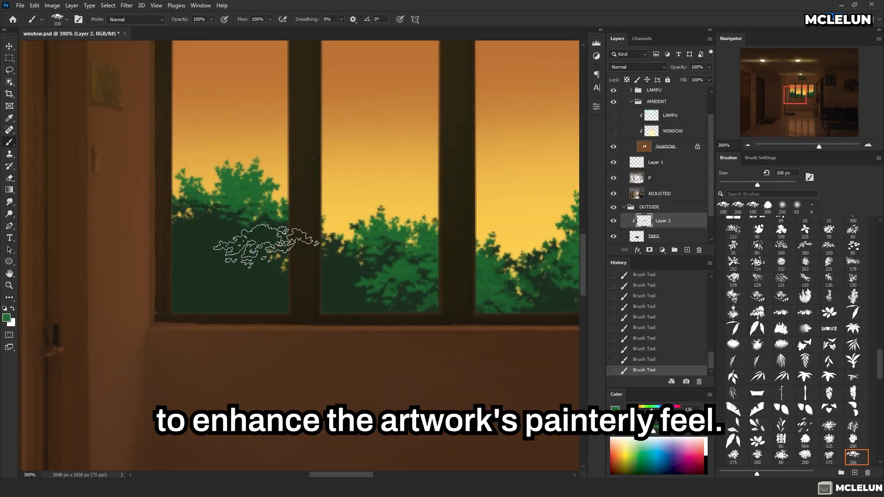
Paint green foliage on the trees outside the windows with the 100 px leaf brush and erase stray parts along the lower edge
left_click_drag(343, 265, 353, 279)
mouse_move(230, 276)
left_mouse_down()
mouse_move(267, 272)
mouse_move(216, 249)
left_mouse_up()
key("e")
left_click_drag(330, 317, 430, 319)
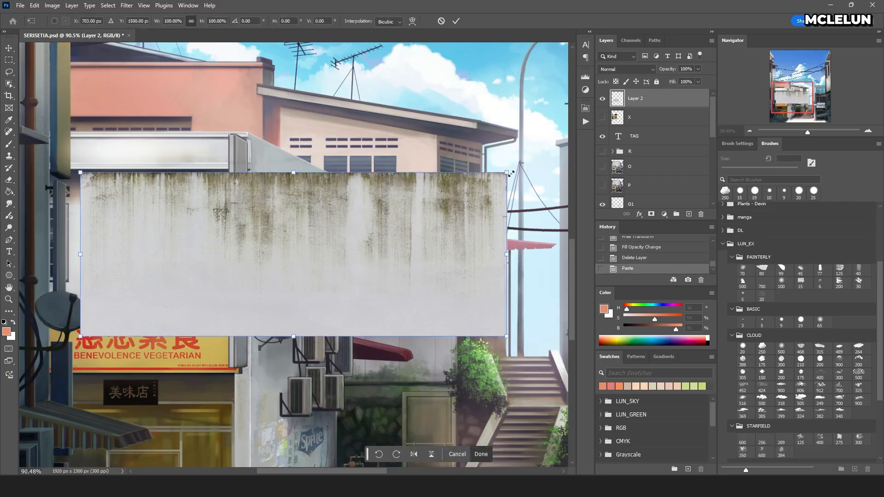
Scale the pasted stained-wall texture to about 58% and skew it to fit the building's grey side wall
left_click_drag(521, 174, 331, 242)
left_click_drag(288, 266, 296, 199)
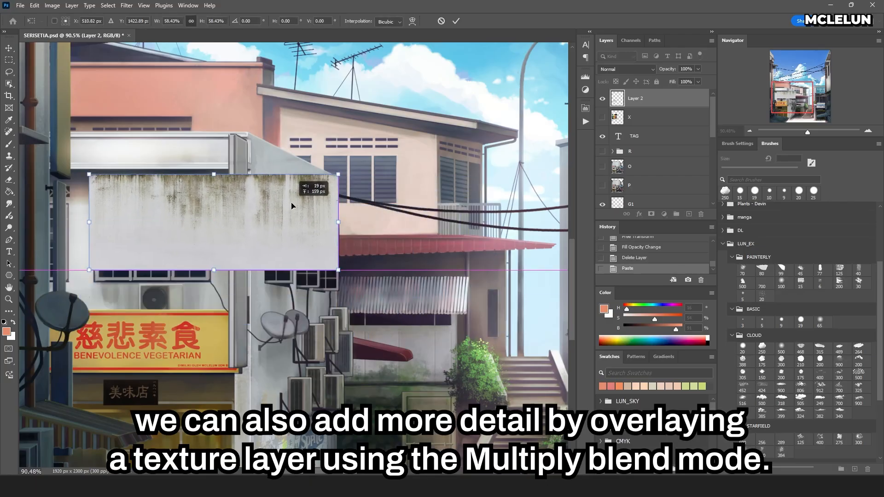
left_click_drag(88, 223, 247, 182)
Set the wall texture layer's blend mode to Multiply
left_click(626, 69)
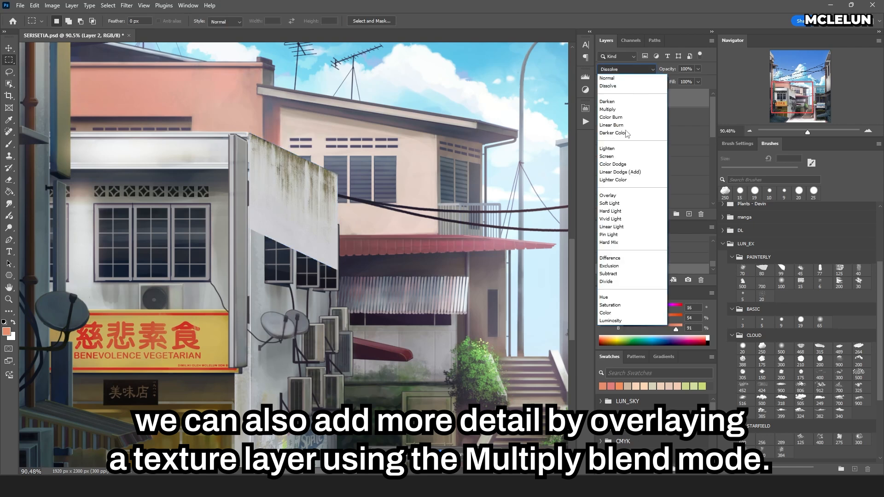
left_click(615, 100)
key("Return")
Set the wall texture's white input level to 218 in Levels and fine-tune its fit on the wall
key("ctrl+l")
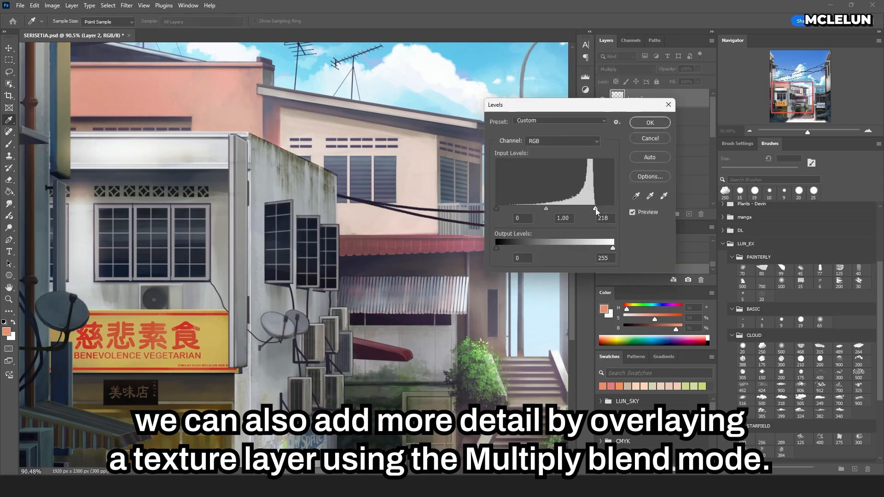
key("Return")
key("ctrl+t")
left_click_drag(340, 135, 341, 139)
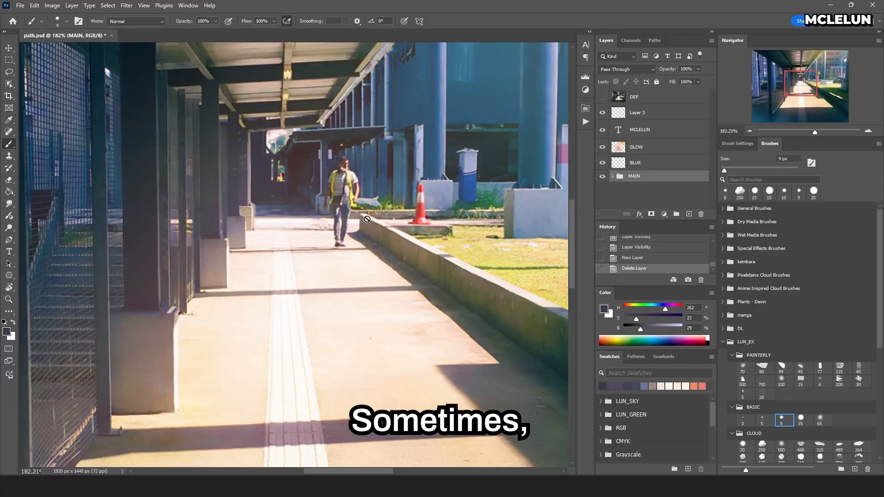
Paint over the walking man and the walkway around him with the 9 px brush, sampling colours from the surrounding image
left_click_drag(327, 240, 343, 244)
mouse_move(333, 236)
left_mouse_down()
mouse_move(344, 233)
mouse_move(333, 226)
left_mouse_up()
left_click(354, 222, "alt")
left_click(325, 177, "alt")
mouse_move(338, 161)
left_mouse_down()
mouse_move(355, 194)
mouse_move(334, 184)
mouse_move(326, 201)
mouse_move(328, 192)
mouse_move(365, 206)
mouse_move(347, 206)
mouse_move(365, 194)
mouse_move(347, 189)
mouse_move(330, 212)
left_mouse_up()
left_click(349, 157, "alt")
left_click(327, 198, "alt")
key("ctrl+z")
left_click(327, 195, "alt")
left_click(378, 205, "alt")
left_click(363, 193, "alt")
left_click(325, 202, "alt")
left_click(338, 191, "alt")
left_click_drag(338, 198, 339, 212)
scroll(343, 219, "up", 3)
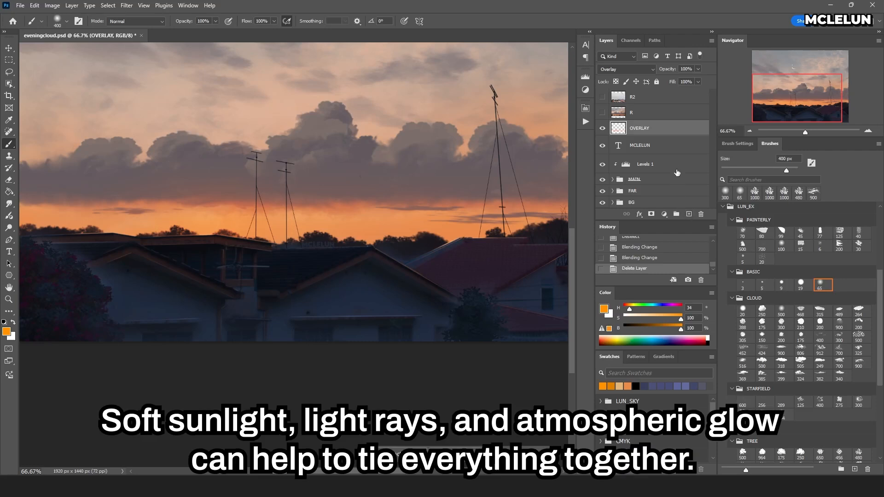
Add a new layer named GLOW above the OVERLAY layer and set its blend mode to Screen
left_click(689, 214)
double_click(637, 129)
type("GLOW")
key("Return")
left_click(627, 69)
left_click(630, 161)
Paint a soft orange glow along the sunset horizon with an enlarged soft round brush and erase the excess over the roofs
left_click(820, 284)
left_click(481, 218)
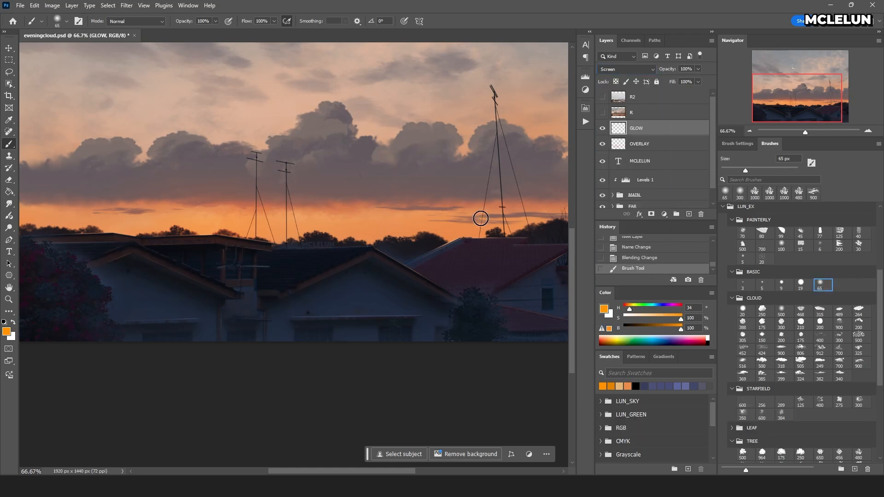
key("bracketright")
key("bracketright")
key("bracketright")
key("bracketright")
key("bracketright")
key("bracketright")
key("bracketright")
key("bracketright")
key("bracketright")
key("bracketright")
mouse_move(530, 233)
left_mouse_down()
mouse_move(138, 257)
mouse_move(96, 205)
mouse_move(500, 194)
left_mouse_up()
key("e")
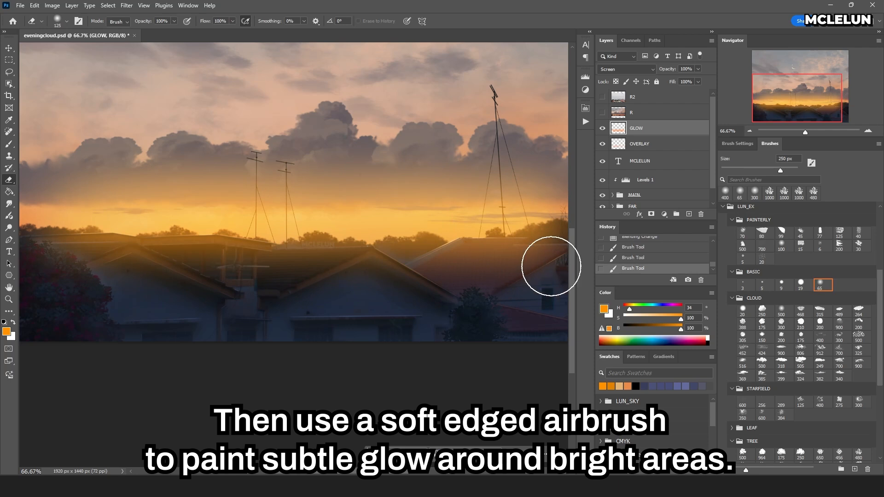
mouse_move(532, 287)
left_mouse_down()
mouse_move(95, 157)
mouse_move(509, 153)
mouse_move(102, 201)
left_mouse_up()
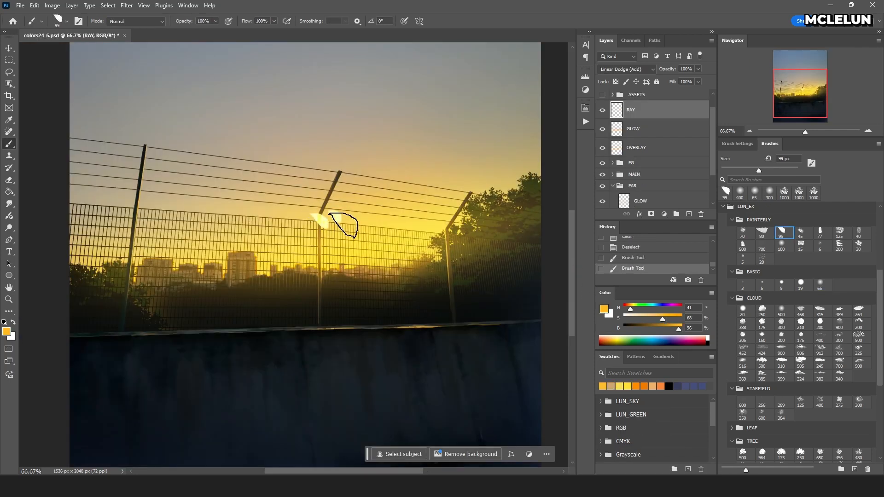
Scatter small orange shapes across the bright sky behind the fence on the RAY layer with the 99 px painterly brush
left_click(336, 217)
left_click(352, 238)
left_click(375, 235)
left_click(298, 220)
left_click(263, 242)
left_click(251, 229)
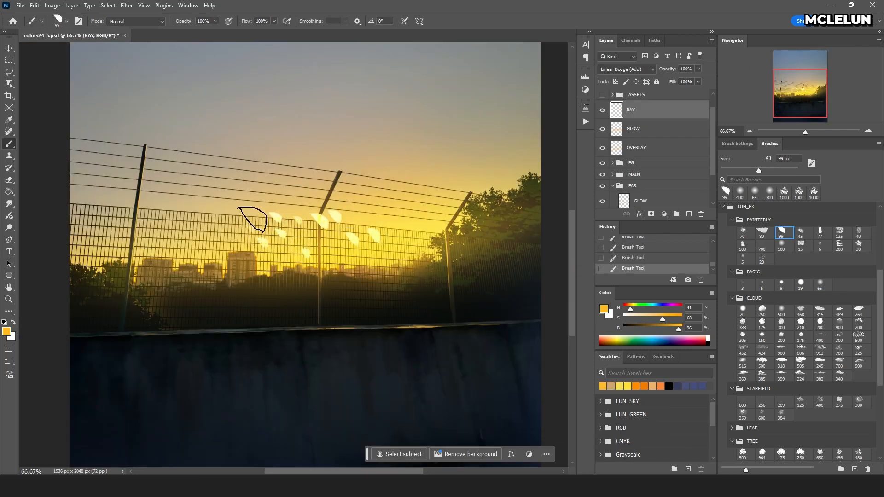
left_click(268, 210)
left_click(409, 227)
left_click(416, 256)
left_click(395, 269)
left_click(237, 279)
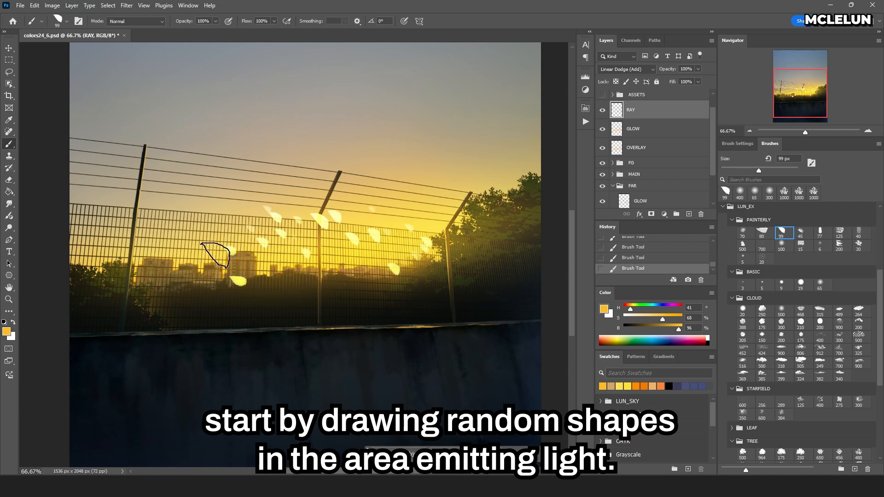
Apply a Radial Blur to the RAY layer with amount 100, Zoom method and Good quality
left_click(127, 6)
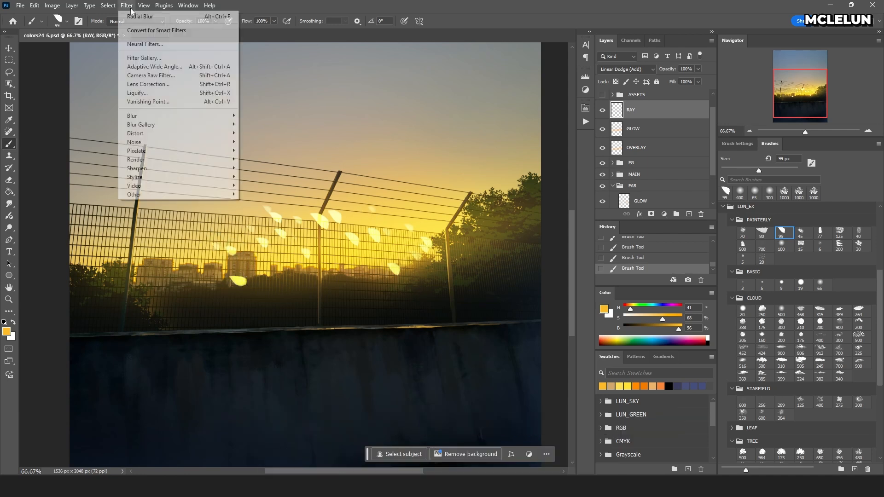
mouse_move(145, 121)
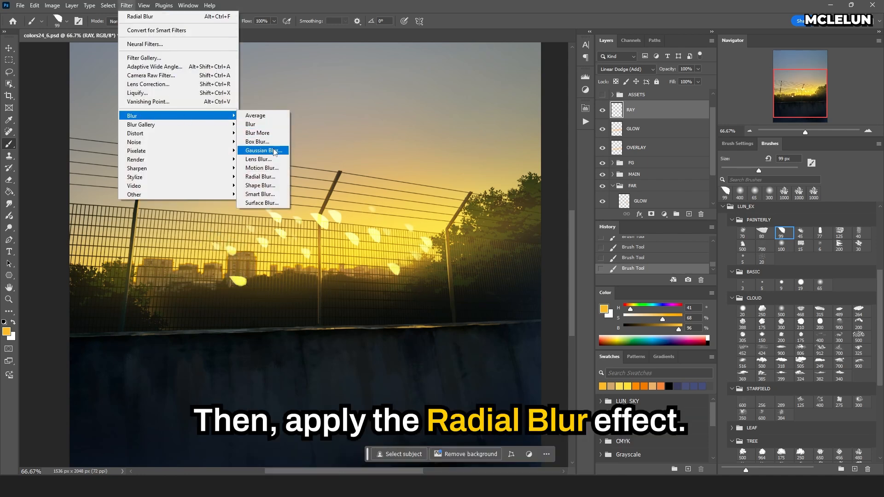
left_click(262, 177)
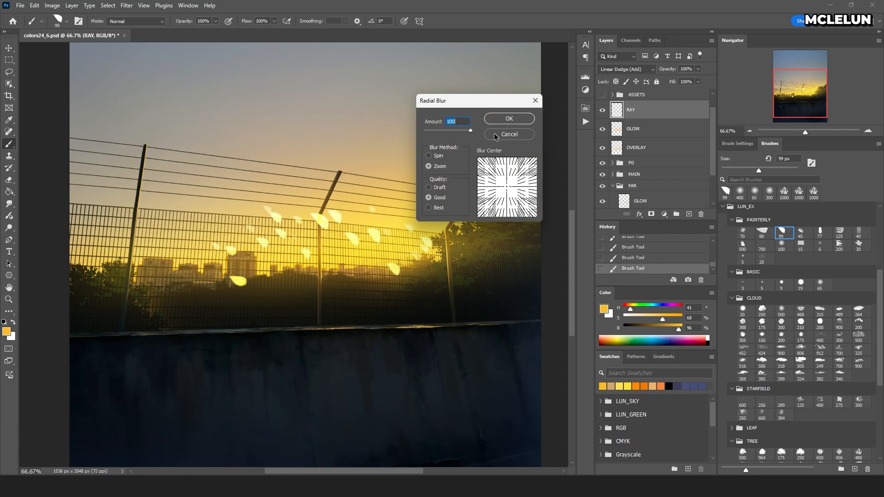
left_click(522, 119)
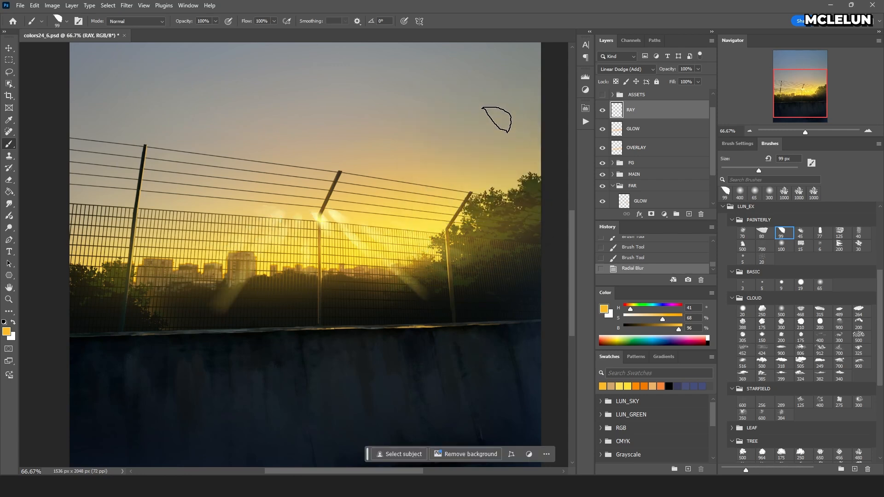
Repeat the same Radial Blur on the RAY layer three more times to smooth the light rays
left_click(127, 5)
left_click(134, 17)
key("ctrl+alt+f")
key("ctrl+alt+f")
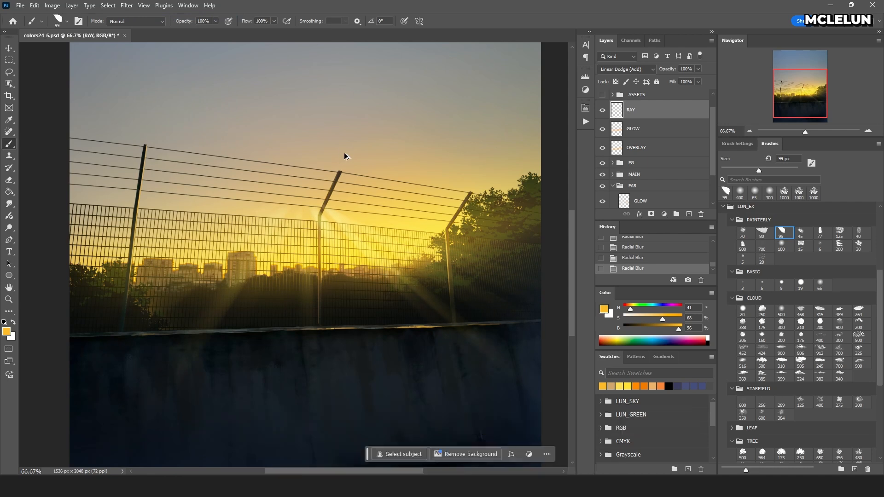
Duplicate the RAY layer twice and merge the copies into one layer to strengthen the light rays
key("ctrl+j")
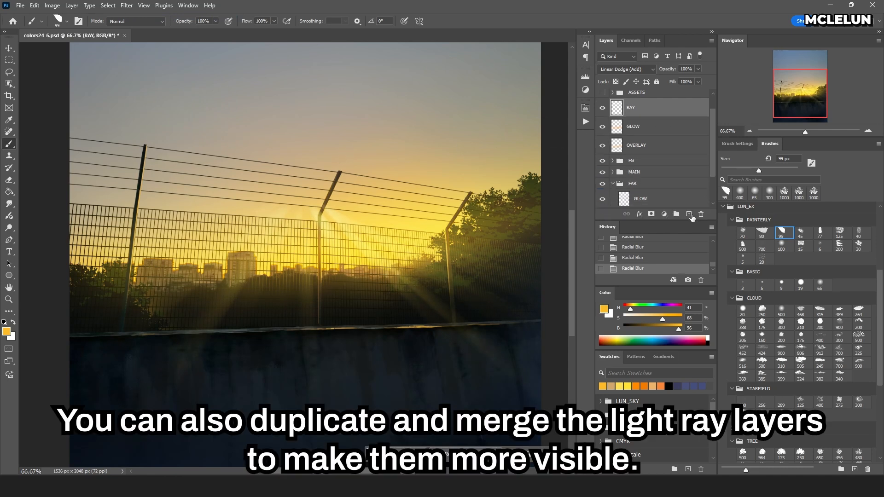
left_click_drag(649, 109, 690, 214)
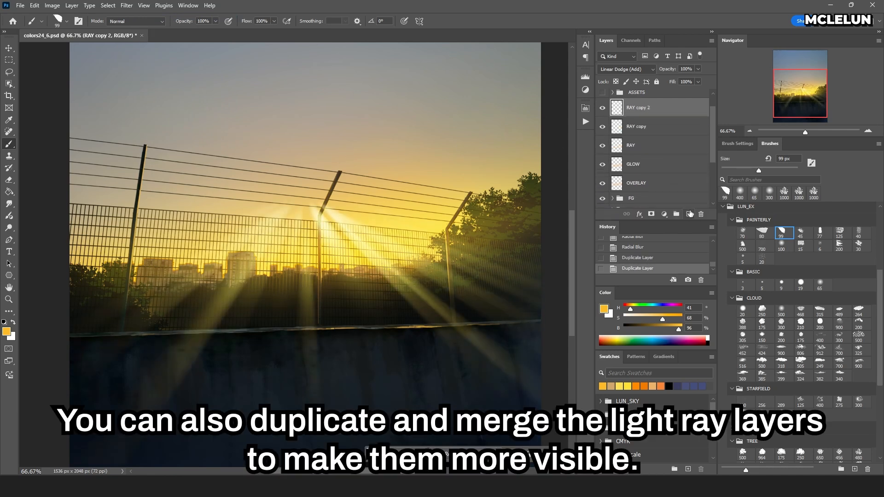
key("ctrl+e")
key("ctrl+e")
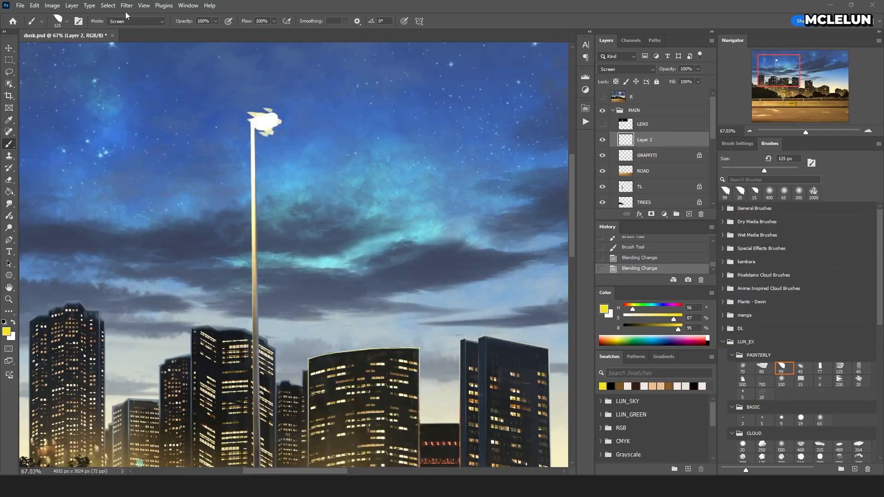
Apply Motion Blur at angle 0 and distance 901 pixels to the street lamp shapes on Layer 2, then duplicate the layer three times
left_click(127, 5)
mouse_move(161, 118)
left_click(261, 168)
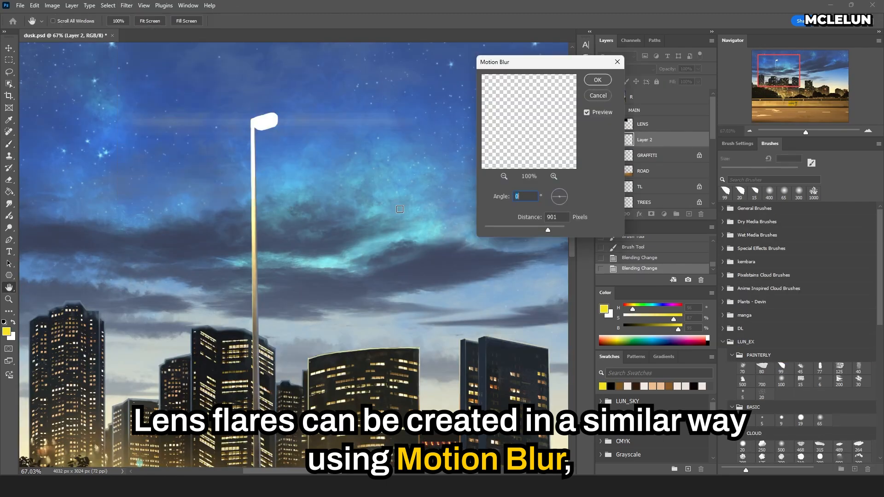
left_click(595, 80)
key("ctrl+j")
key("ctrl+j")
key("ctrl+j")
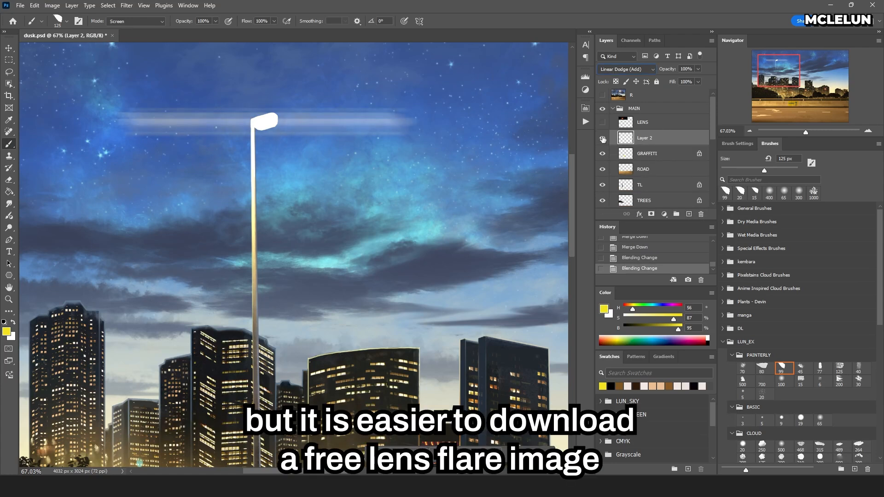
Replace the visible Layer 2 light streak with the LENS flare layer, using the Screen blend mode
left_click(602, 138)
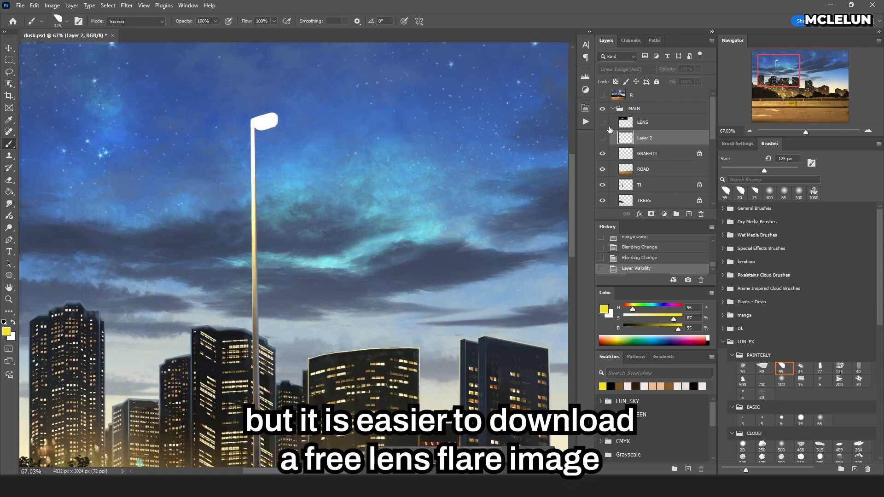
left_click(602, 122)
left_click(645, 123)
left_click(626, 70)
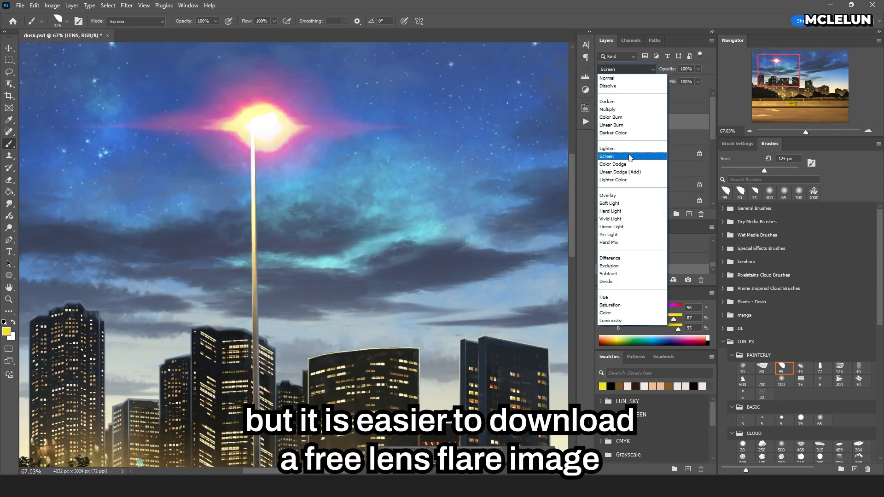
left_click(629, 158)
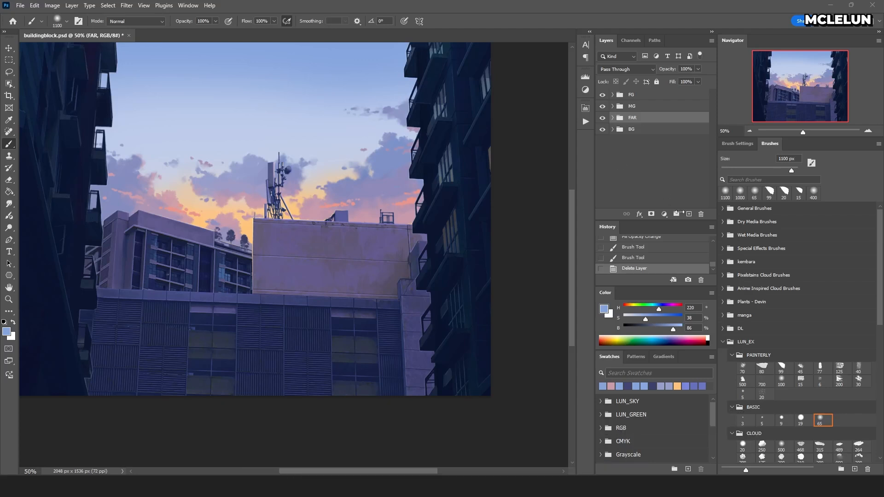
Add a layer clipped to the FAR group, paint pale blue haze over the far building with the 1100 px soft brush and erase the excess
left_click(689, 214)
right_click(660, 117)
left_click(705, 322)
mouse_move(240, 191)
left_mouse_down()
mouse_move(268, 263)
mouse_move(256, 324)
mouse_move(166, 358)
left_mouse_up()
key("e")
left_click_drag(166, 199, 189, 207)
left_click_drag(186, 206, 207, 201)
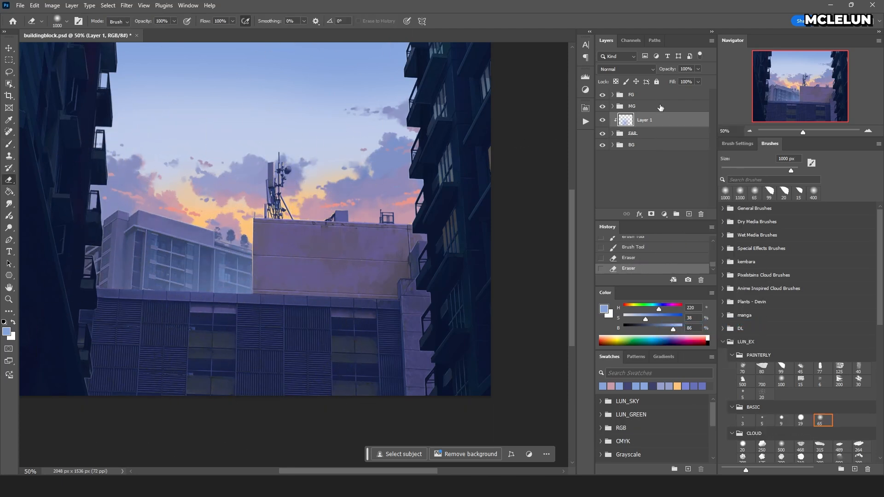
Add a layer clipped to the MG group and paint pale blue haze over the middle buildings with the 1100 px soft brush, erasing the excess
left_click(661, 107)
left_click(689, 214)
right_click(663, 108)
left_click(705, 313)
key("b")
mouse_move(411, 298)
left_mouse_down()
mouse_move(384, 308)
mouse_move(405, 359)
left_mouse_up()
left_click_drag(401, 364, 295, 386)
mouse_move(277, 391)
left_mouse_down()
mouse_move(189, 409)
mouse_move(73, 352)
left_mouse_up()
key("e")
mouse_move(232, 351)
left_mouse_down()
mouse_move(322, 332)
mouse_move(201, 348)
left_mouse_up()
key("b")
mouse_move(279, 263)
left_mouse_down()
mouse_move(368, 235)
mouse_move(396, 243)
left_mouse_up()
Lower the opacity of the haze layer clipped to the MG group and touch up the haze along the image's lower edge
left_click(699, 69)
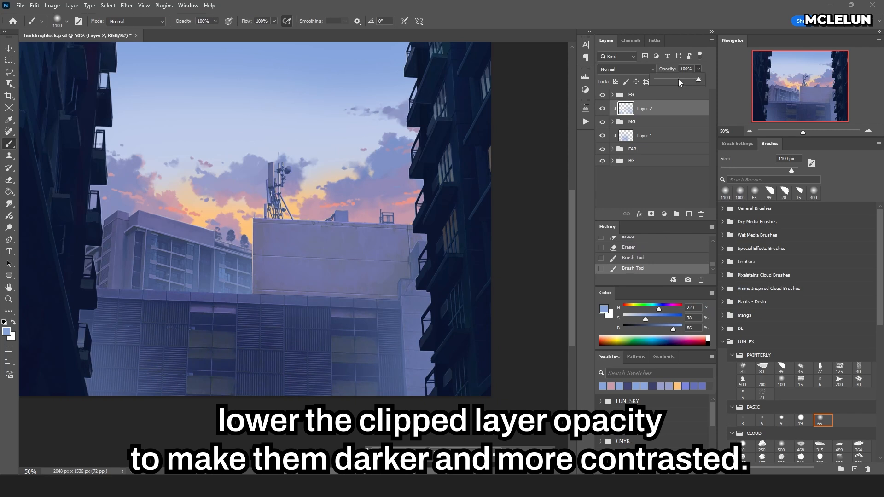
left_click_drag(678, 79, 671, 80)
mouse_move(451, 415)
left_mouse_down()
mouse_move(339, 394)
mouse_move(103, 417)
mouse_move(366, 416)
left_mouse_up()
key("e")
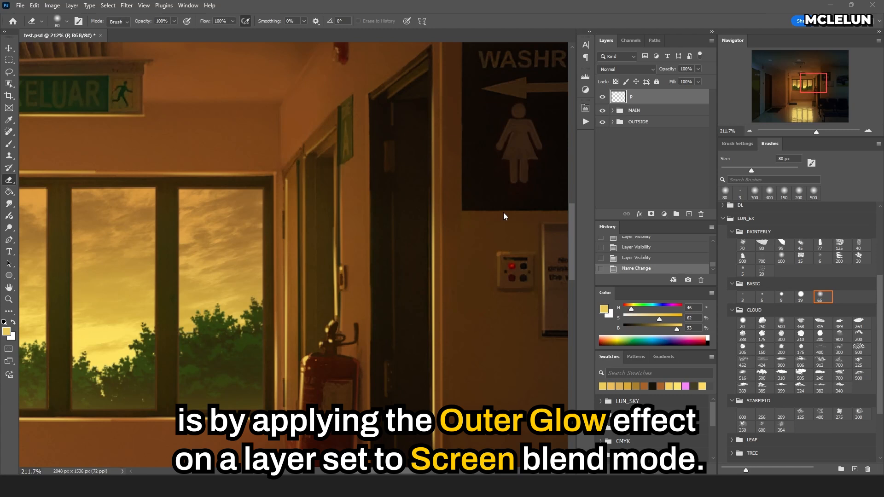
Add a new layer named GLOW above layer P
left_click(689, 214)
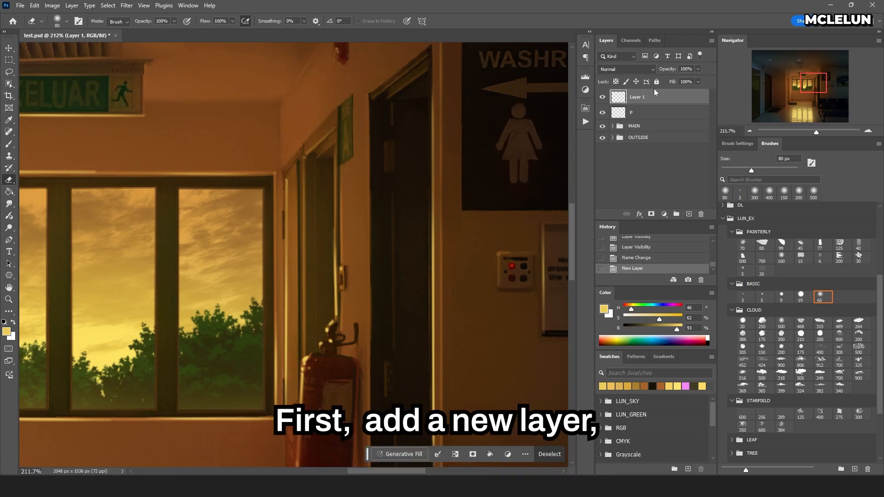
double_click(641, 97)
type("GLOW")
key("Return")
Give the GLOW layer a red 10 px Outer Glow at 100% opacity and set the layer's blend mode to Linear Dodge (Add)
right_click(644, 96)
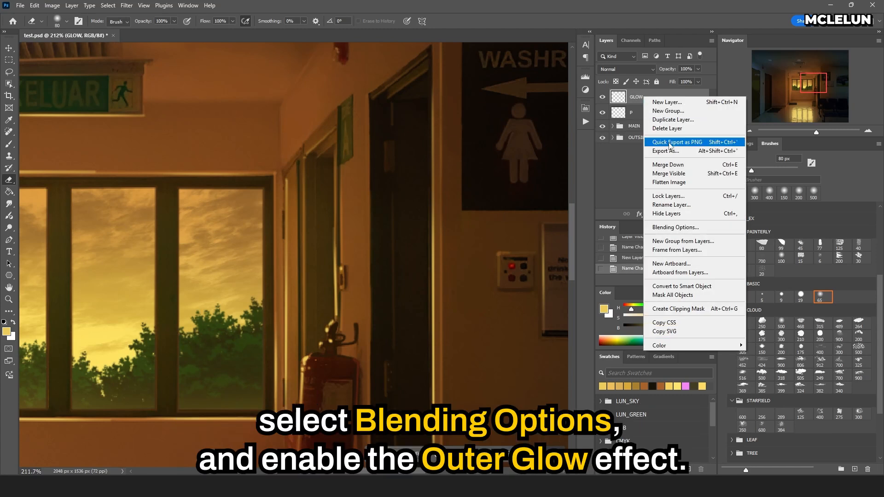
left_click(673, 227)
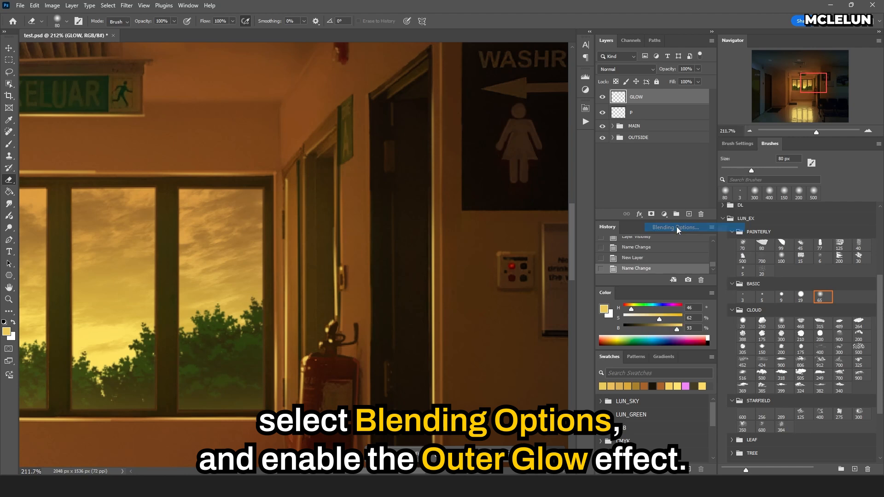
left_click(534, 295)
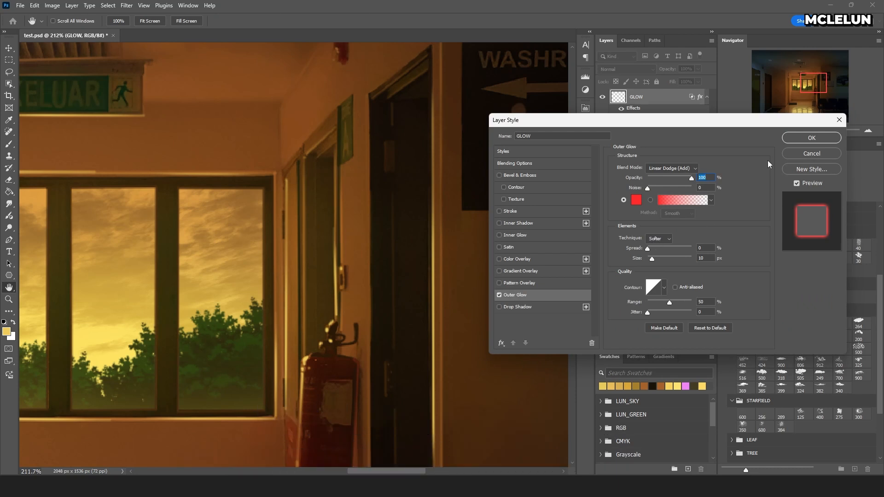
left_click(801, 140)
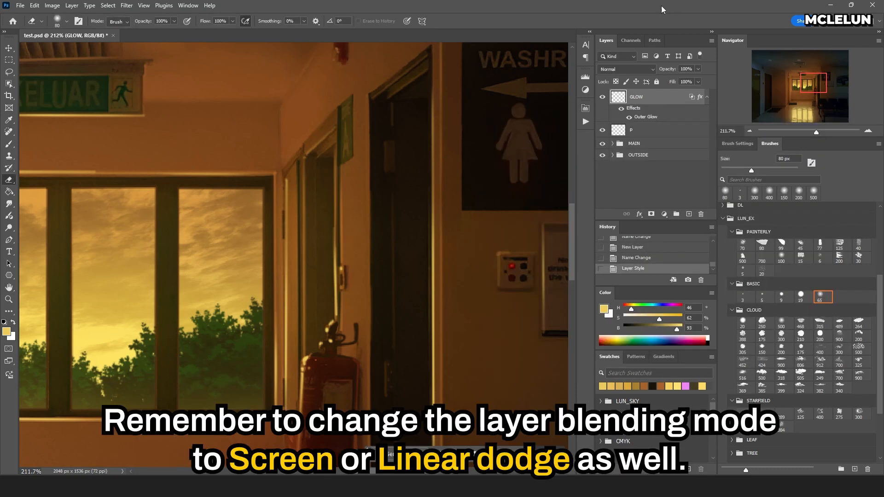
left_click(626, 69)
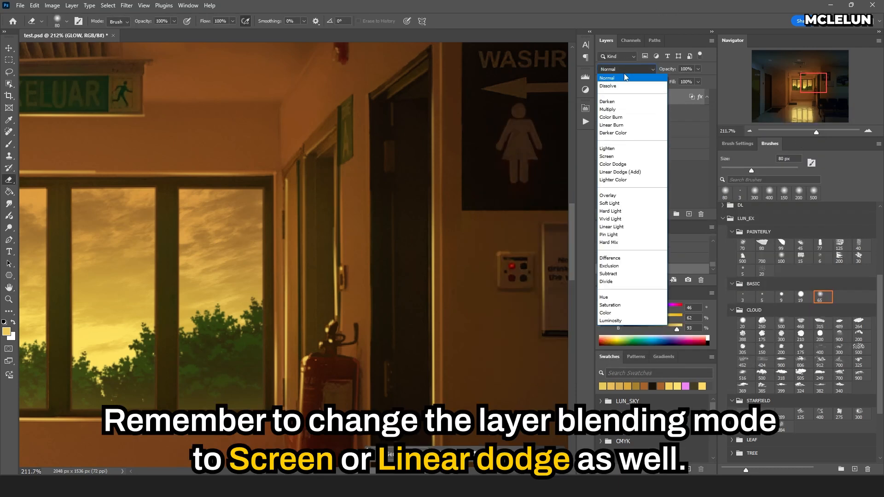
left_click(633, 175)
Paint glowing yellow highlights along the edges of the door frame, window frame and fire extinguisher on the GLOW layer
left_click_drag(815, 131, 822, 131)
left_click_drag(319, 283, 388, 100)
key("b")
left_click(428, 215)
left_click_drag(434, 204, 444, 140)
mouse_move(396, 264)
left_mouse_down()
mouse_move(384, 285)
mouse_move(376, 405)
left_mouse_up()
left_click_drag(330, 385, 326, 89)
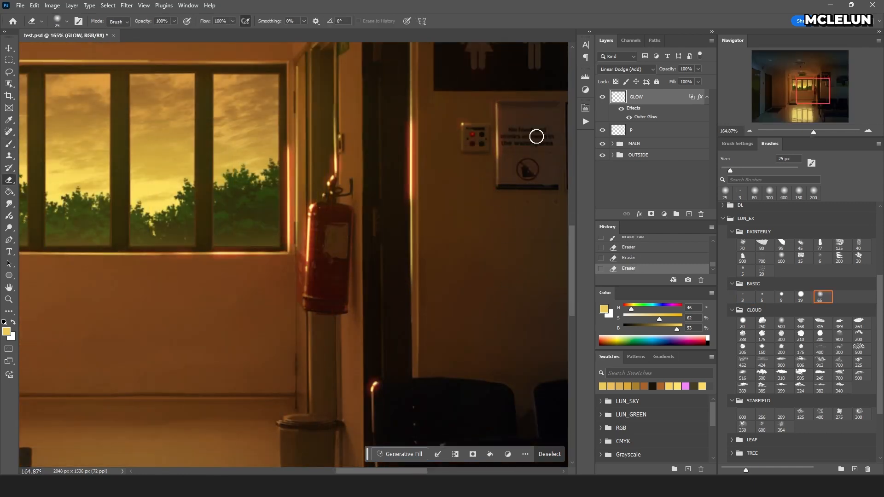
Toggle the GLOW layer's visibility repeatedly to compare the corridor with and without the painted edge glow
left_click(606, 100)
left_click(607, 101)
left_click(607, 101)
left_click(608, 102)
left_click(608, 102)
left_click(608, 103)
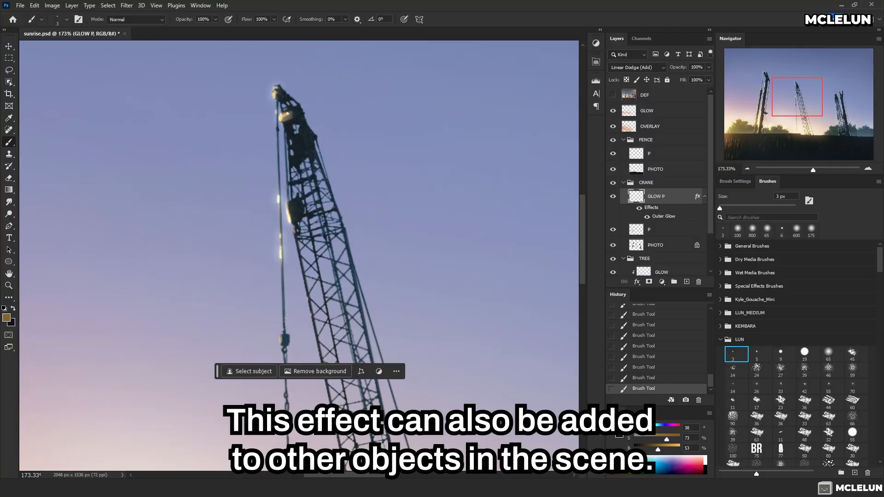
Paint glowing highlights on the grass blades in front of the goalpost and erase the excess glow
scroll(287, 179, "down", 3)
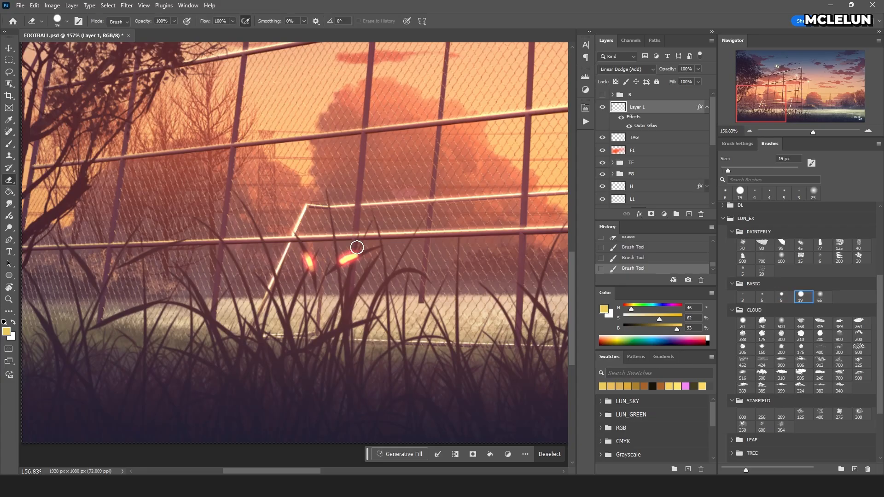
key("e")
mouse_move(361, 276)
left_mouse_down()
mouse_move(356, 290)
mouse_move(371, 276)
mouse_move(405, 280)
mouse_move(377, 292)
left_mouse_up()
key("b")
key("e")
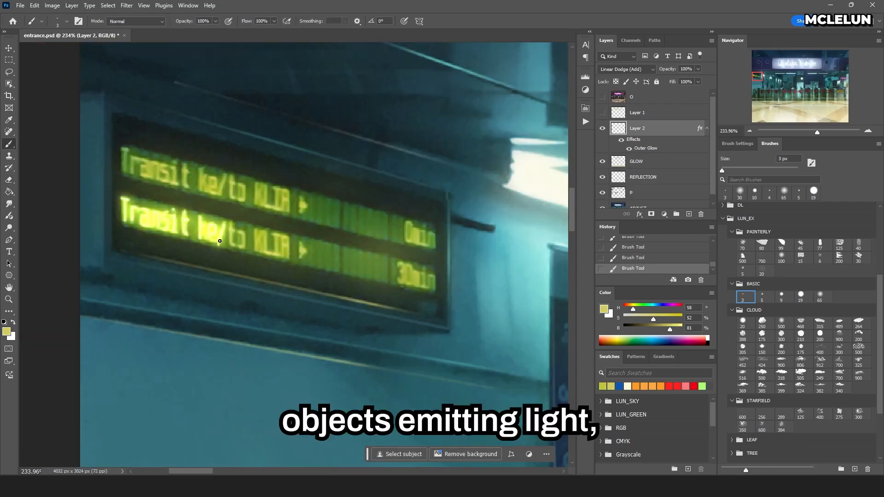
Paint glowing yellow highlights over the lower line of text on the station's LED sign
left_click_drag(220, 241, 255, 244)
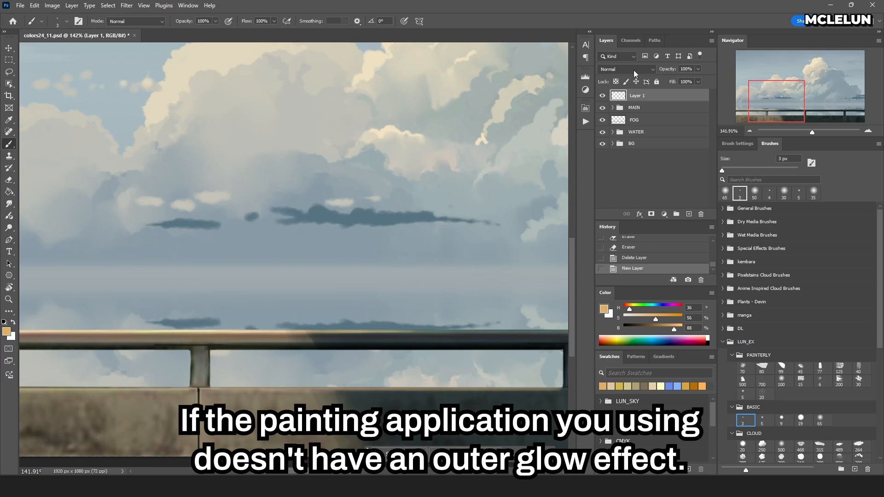
Set Layer 1's blend mode to Screen and paint a soft orange glow along the railing's upper edge
left_click(633, 70)
left_click(623, 154)
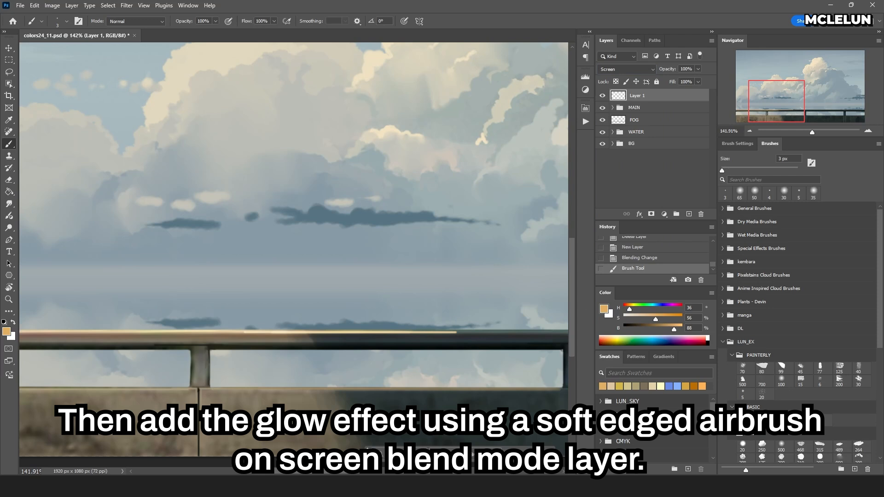
mouse_move(288, 330)
left_mouse_down()
mouse_move(454, 322)
mouse_move(262, 323)
left_mouse_up()
key("e")
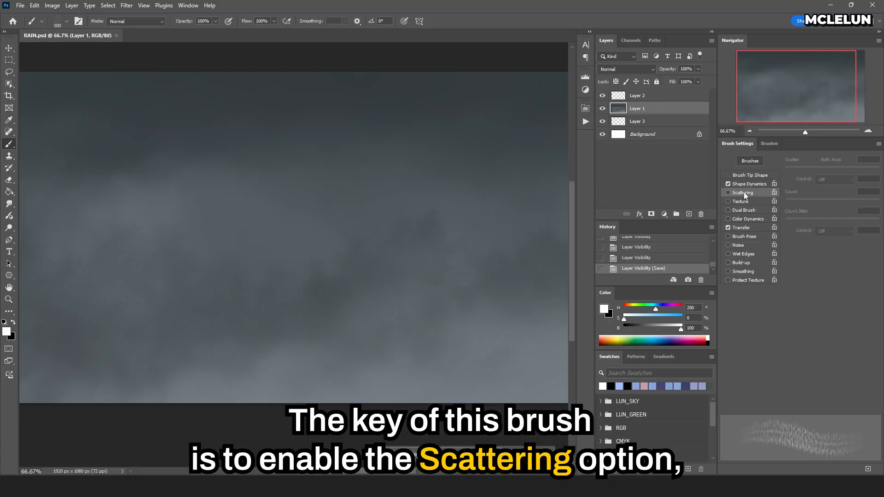
Enable Scattering for the rain brush and paint white rain particles across the clouds on Layer 2
left_click(728, 194)
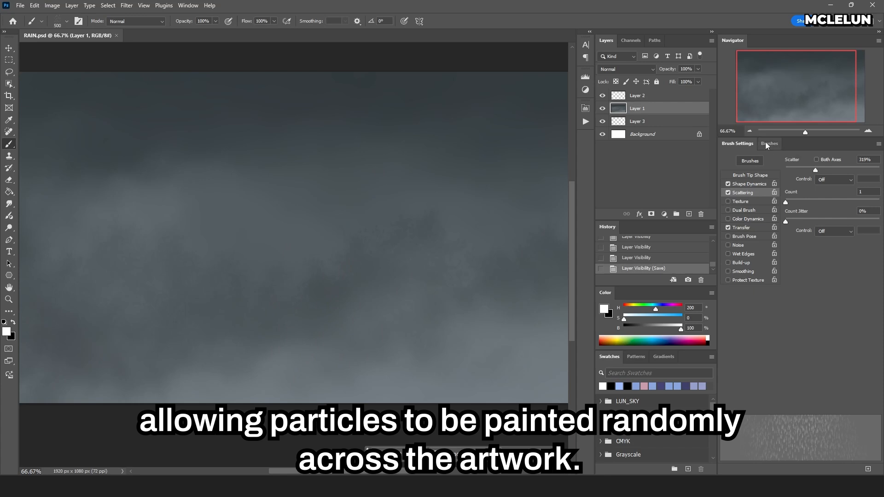
left_click(666, 95)
mouse_move(395, 174)
left_mouse_down()
mouse_move(414, 246)
mouse_move(68, 117)
mouse_move(559, 200)
mouse_move(269, 162)
left_mouse_up()
mouse_move(172, 299)
left_mouse_down()
mouse_move(501, 334)
mouse_move(519, 322)
left_mouse_up()
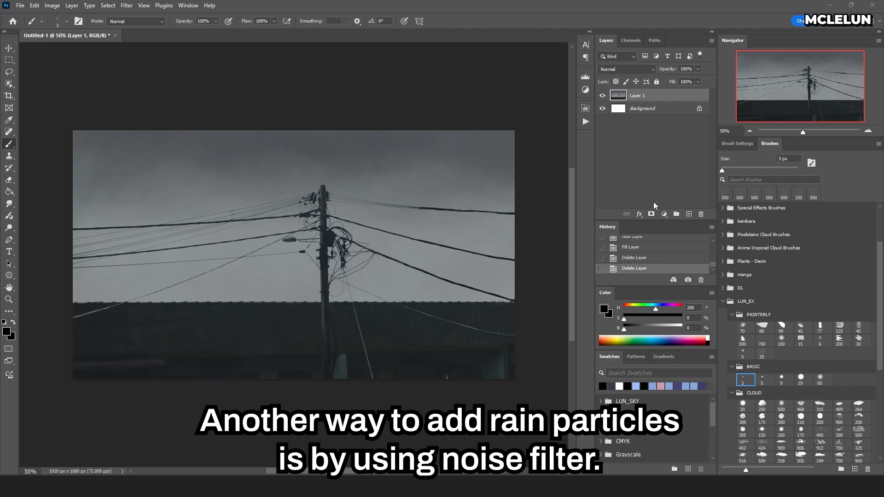
Add a new layer filled with black and apply 92.03% uniform, monochromatic Add Noise to it
left_click(689, 213)
key("alt+BackSpace")
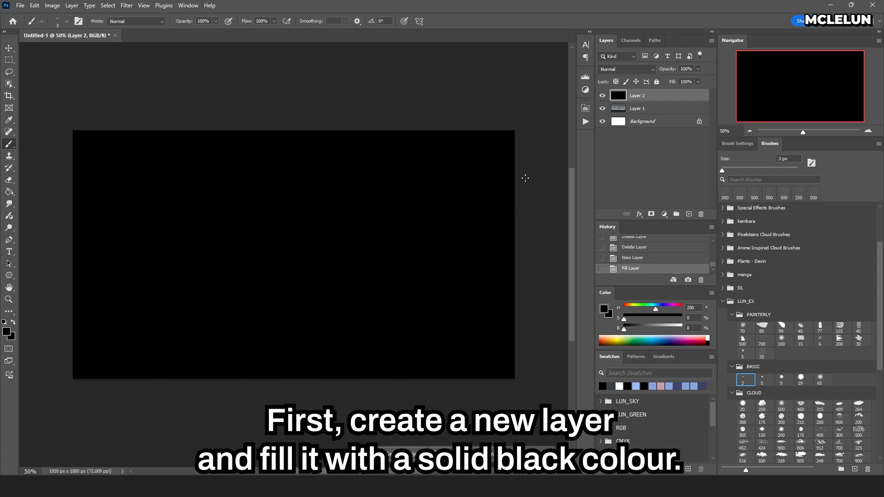
left_click(127, 5)
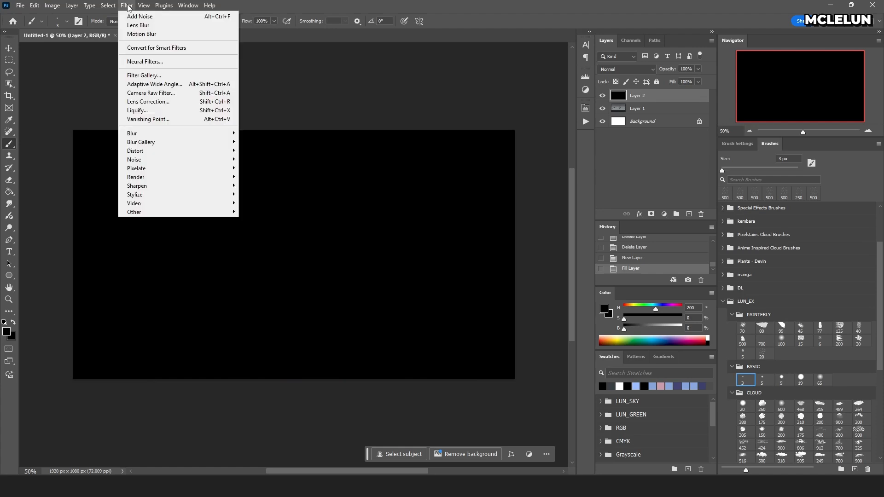
mouse_move(207, 161)
left_click(268, 162)
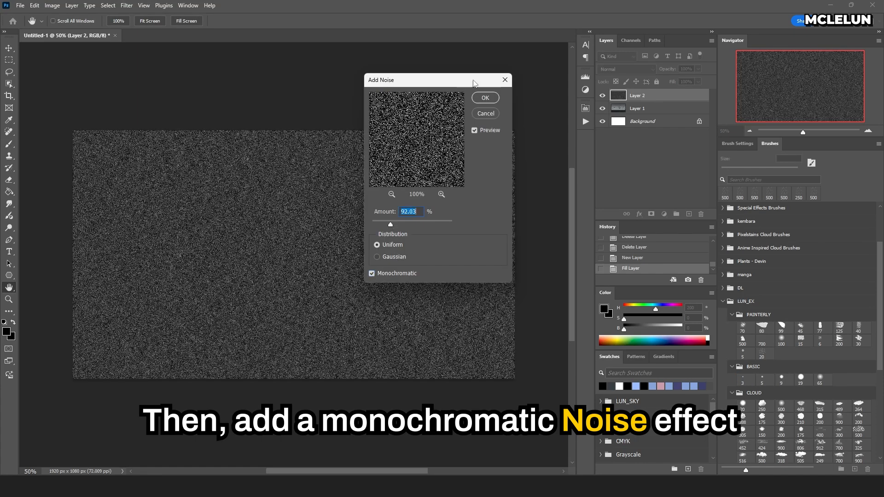
key("Return")
Apply a diagonal Motion Blur to the noise layer and set its blend mode to Screen
left_click(127, 5)
mouse_move(132, 133)
left_click(270, 187)
left_click(563, 189)
left_click(596, 81)
left_click(635, 70)
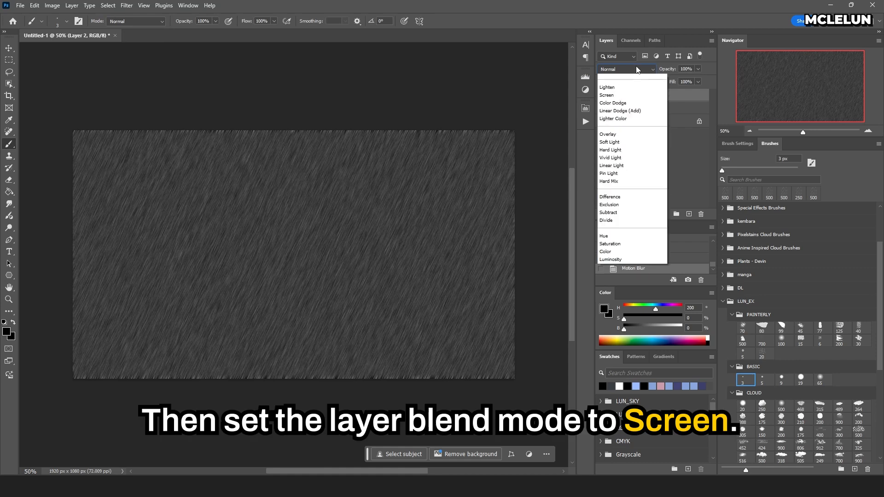
left_click(625, 157)
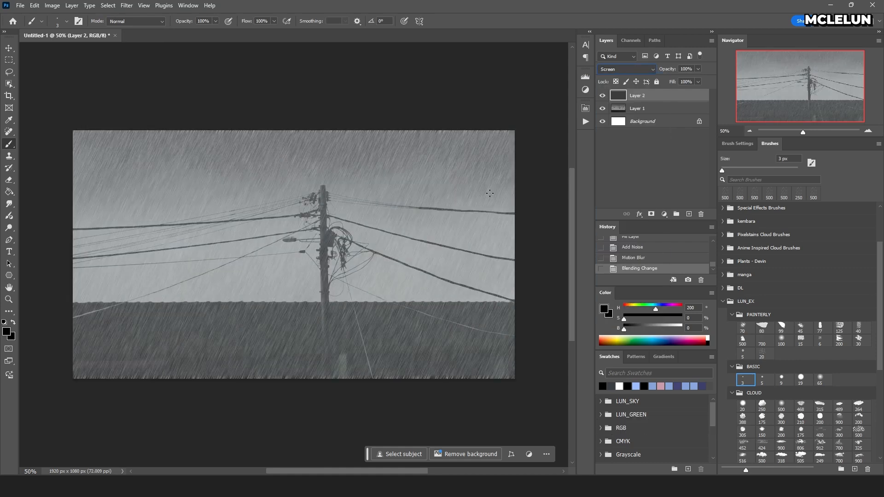
Raise the rain layer's contrast with Levels, setting the input levels to 52, 0.55 and 107
key("ctrl+l")
left_click_drag(613, 208, 531, 210)
left_click_drag(496, 209, 521, 209)
mouse_move(544, 209)
left_mouse_down()
mouse_move(551, 209)
mouse_move(542, 210)
left_mouse_up()
left_click_drag(552, 209, 545, 209)
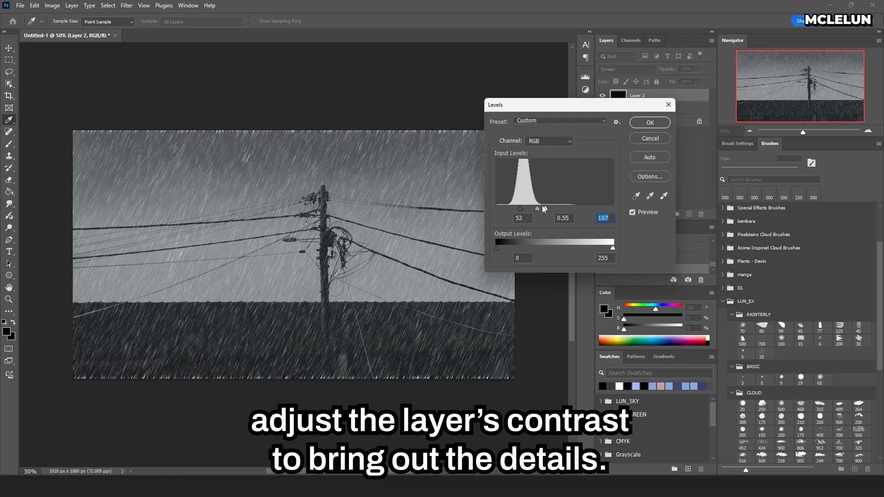
left_click(649, 123)
Scale the rain layer up slightly so its bright edges fall outside the canvas
key("ctrl+t")
left_click_drag(515, 131, 570, 101)
left_click_drag(515, 156, 489, 172)
left_click_drag(543, 115, 566, 101)
left_click_drag(521, 155, 510, 154)
key("Return")
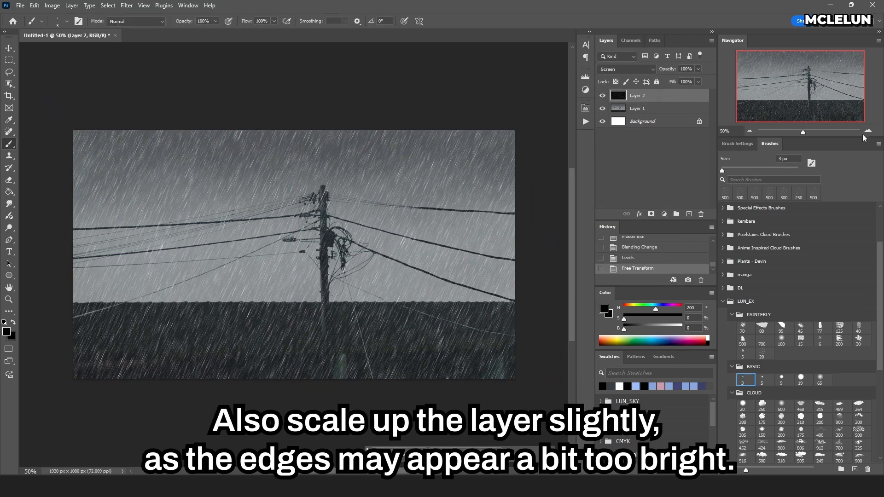
left_click(869, 132)
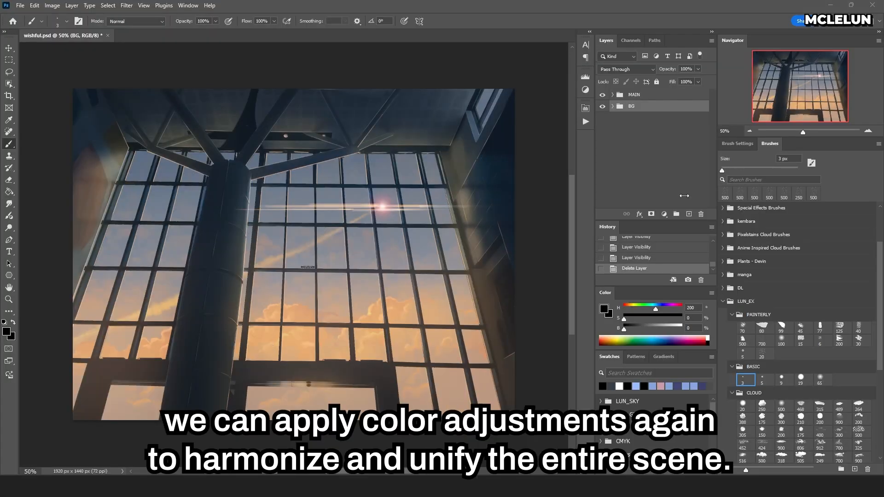
Add a Vibrance adjustment layer above the BG group and set Vibrance to +100
left_click(664, 215)
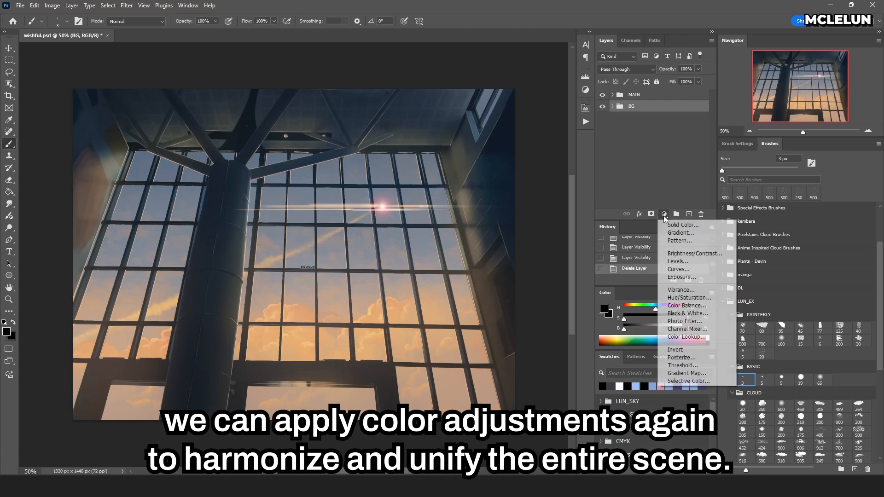
left_click(703, 291)
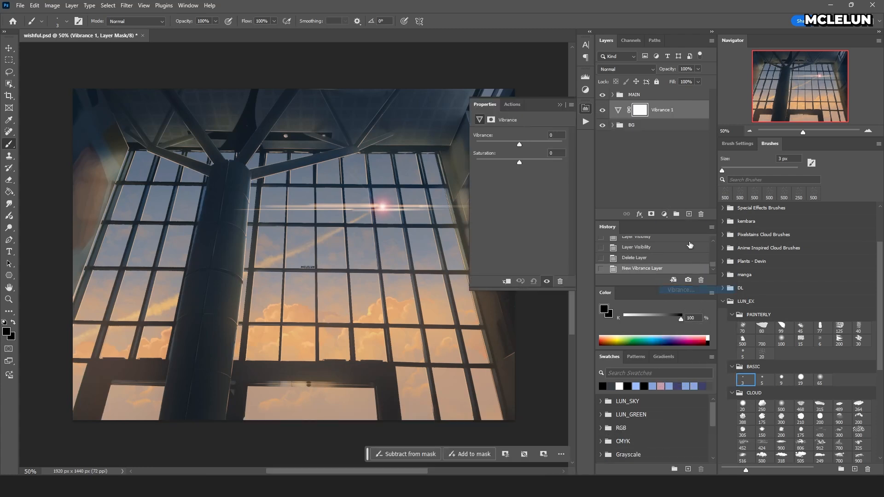
left_click_drag(521, 144, 554, 144)
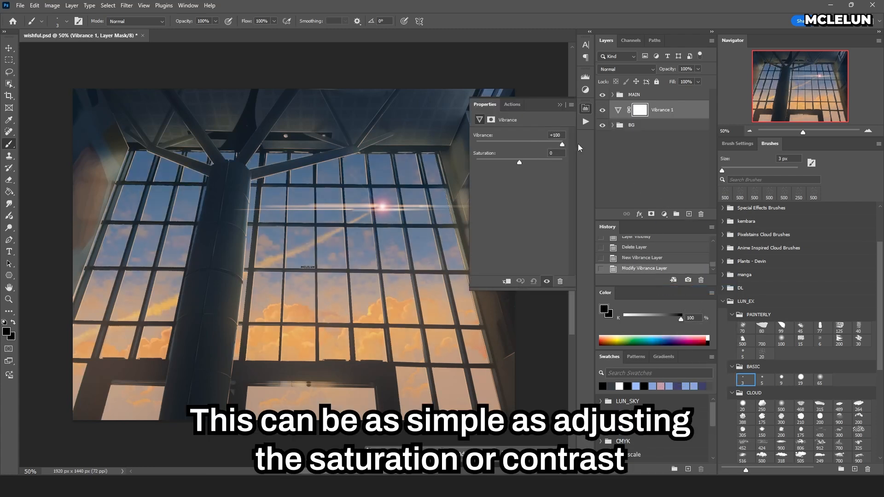
Toggle the Vibrance layer's visibility repeatedly to compare the scene with and without the adjustment
left_click(602, 111)
left_click(603, 111)
left_click(603, 111)
left_click(603, 110)
left_click(603, 110)
left_click(603, 111)
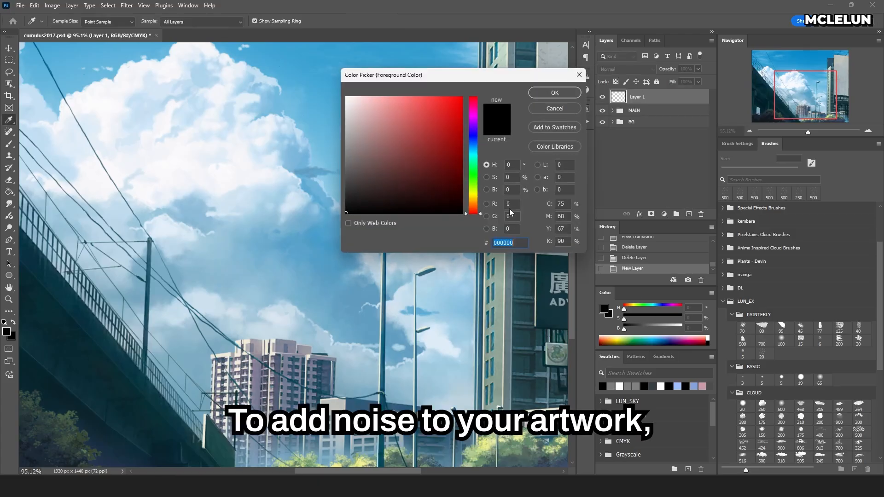
Set the foreground color to neutral gray RGB 125, 125, 125 and fill Layer 1 with it
type("125")
mouse_move(513, 205)
left_mouse_down()
mouse_move(502, 204)
mouse_move(502, 217)
left_mouse_up()
type("125125")
key("Return")
key("m")
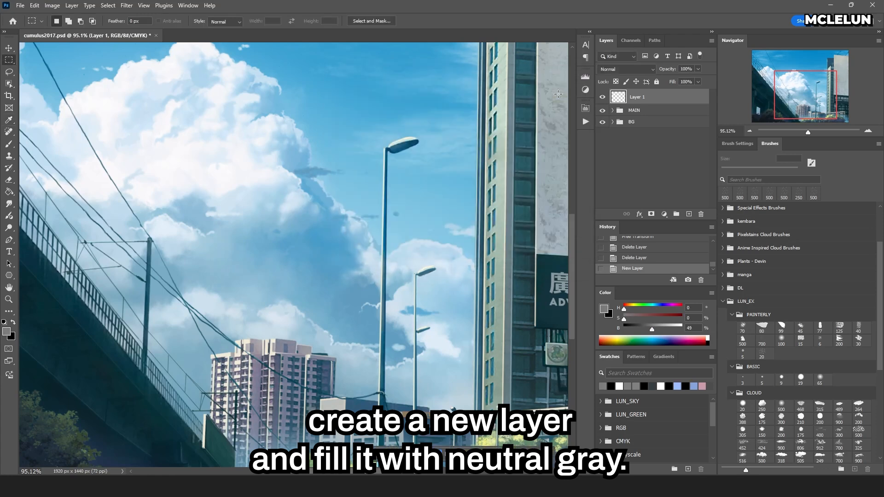
key("alt+BackSpace")
Apply the Add Noise filter with Gaussian distribution to the gray layer
left_click(127, 5)
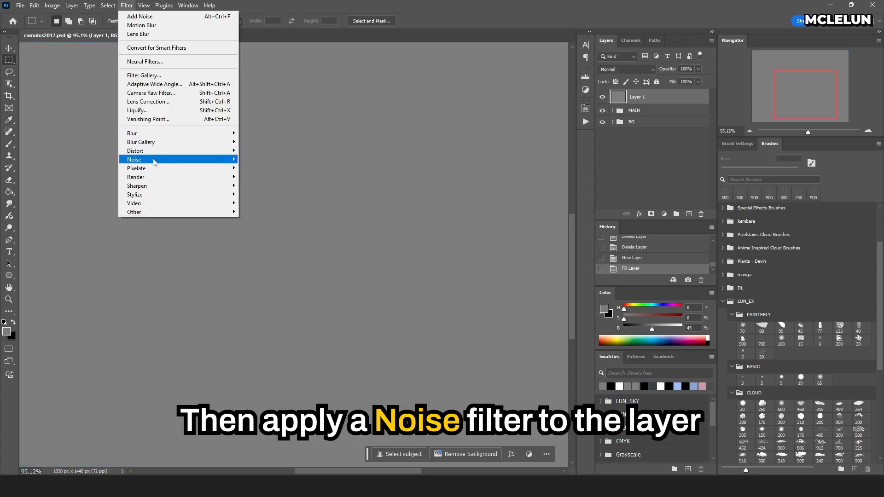
mouse_move(138, 160)
left_click(258, 159)
left_click(483, 99)
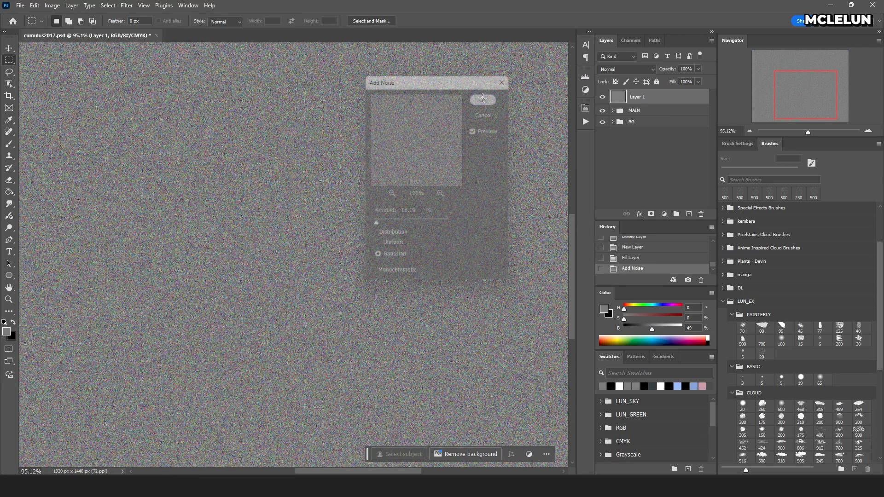
Set the noise layer's blend mode to Overlay and its opacity to 43%
left_click(625, 68)
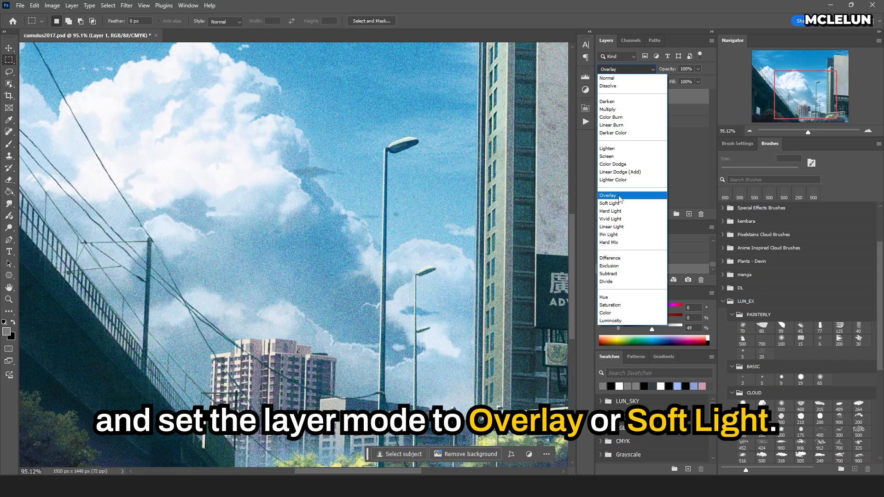
left_click(620, 197)
left_click(698, 68)
left_click_drag(699, 78, 675, 77)
Scale the noise layer up well beyond the canvas edges to enlarge the grain
left_click_drag(807, 133, 800, 134)
key("ctrl+t")
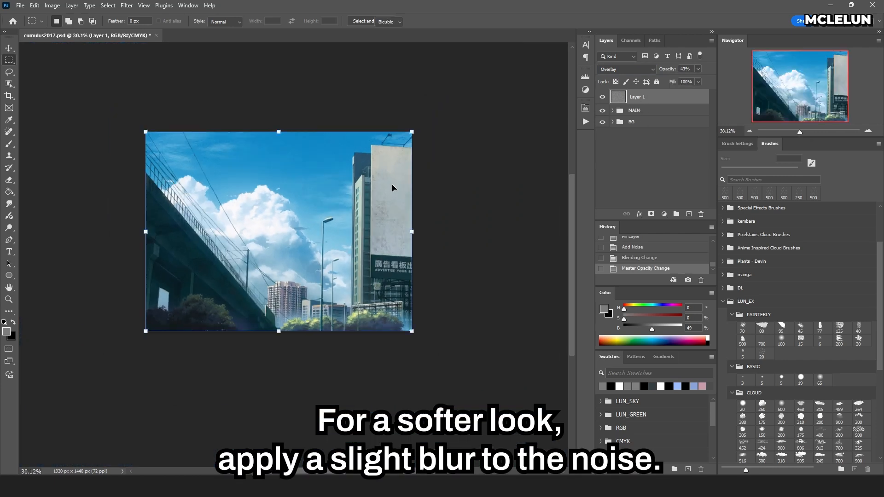
left_click_drag(416, 349, 550, 435)
key("Return")
Lower the enlarged noise layer's opacity further while viewing the grain close up
left_click_drag(800, 132, 810, 129)
left_click_drag(811, 99, 822, 103)
left_click(699, 69)
left_click_drag(686, 79, 680, 79)
Toggle the noise layer's visibility repeatedly to compare the artwork with and without grain
left_click(604, 98)
left_click(604, 98)
left_click(604, 97)
left_click(604, 98)
left_click(604, 98)
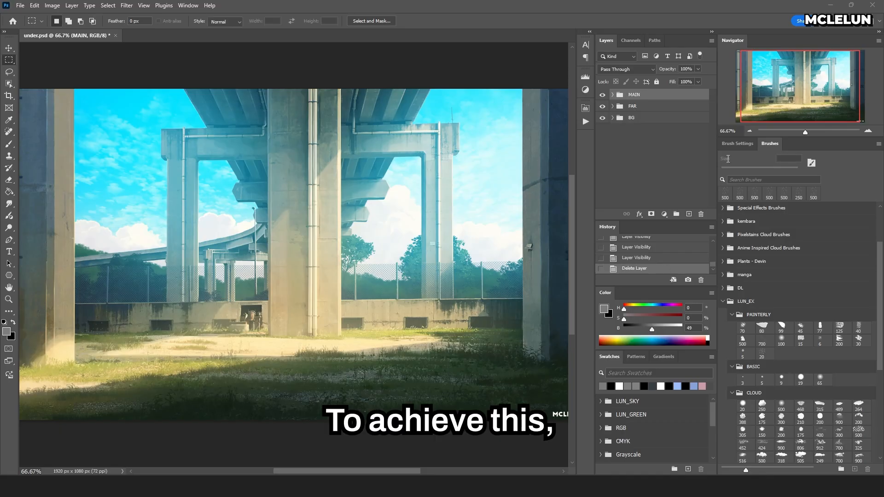
Duplicate the MAIN, FAR and BG groups and merge the copies into a single layer
left_click(669, 118, "shift")
left_click_drag(665, 115, 689, 214)
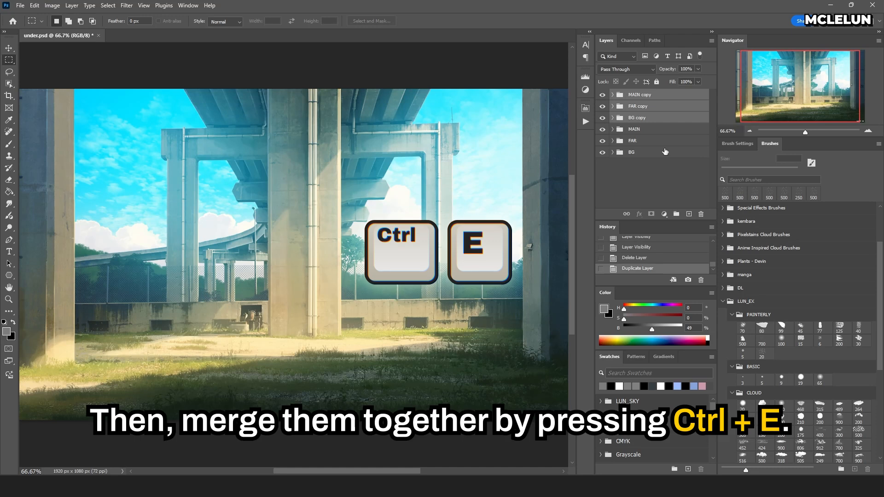
key("ctrl+e")
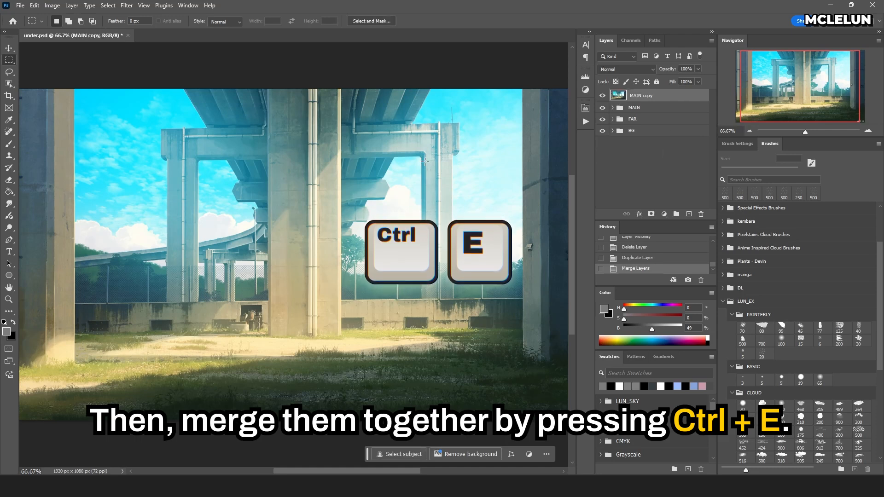
Apply a High Pass filter with a 3.4 pixel radius to the merged layer
left_click(127, 5)
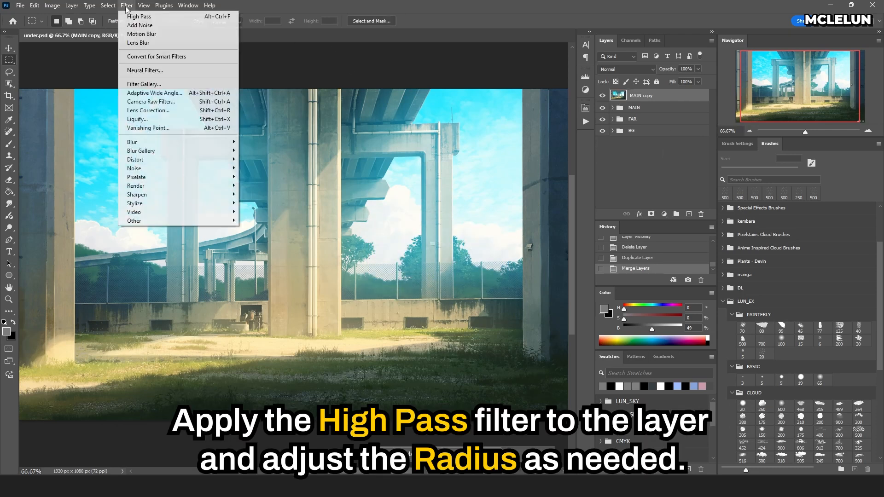
mouse_move(184, 223)
left_click(253, 223)
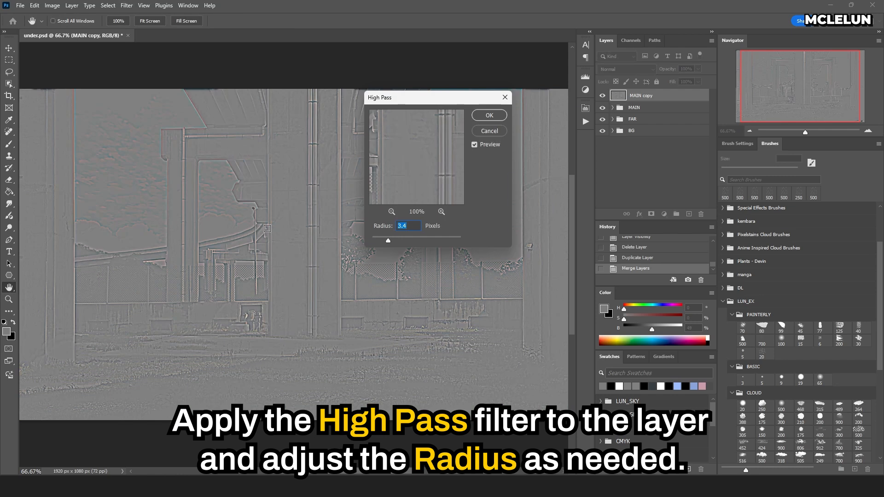
left_click(489, 115)
Set the High Pass layer's blend mode to Overlay and its opacity to 66%, and compare by toggling its visibility
left_click(644, 70)
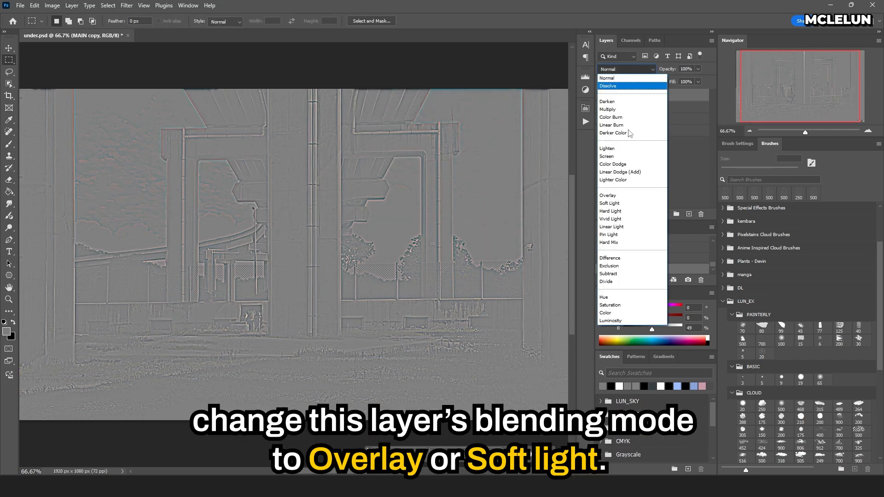
left_click(619, 199)
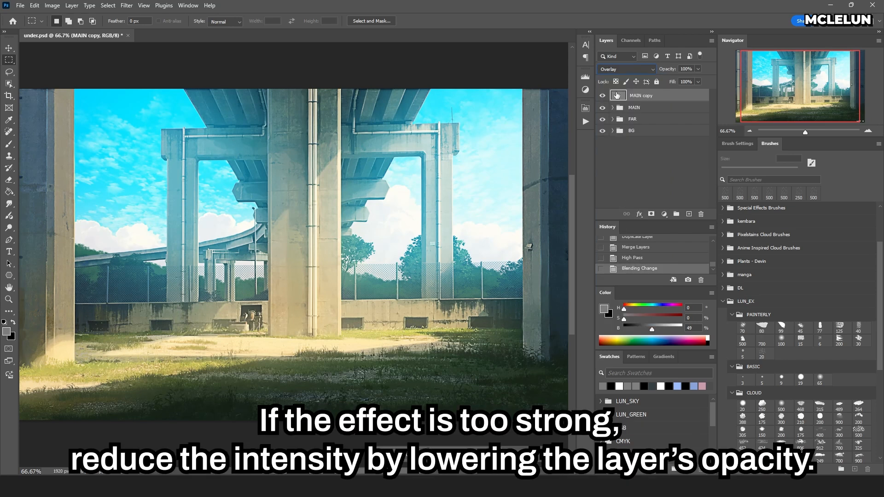
left_click(698, 68)
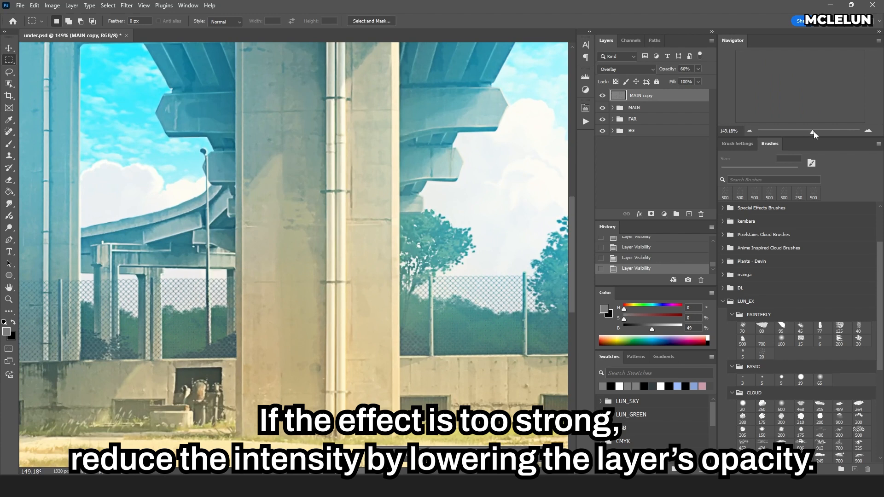
left_click_drag(813, 132, 815, 132)
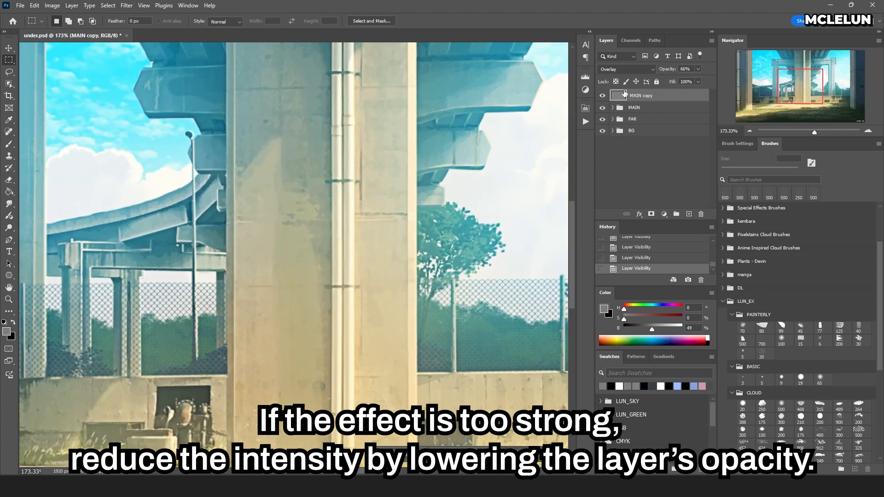
left_click(602, 96)
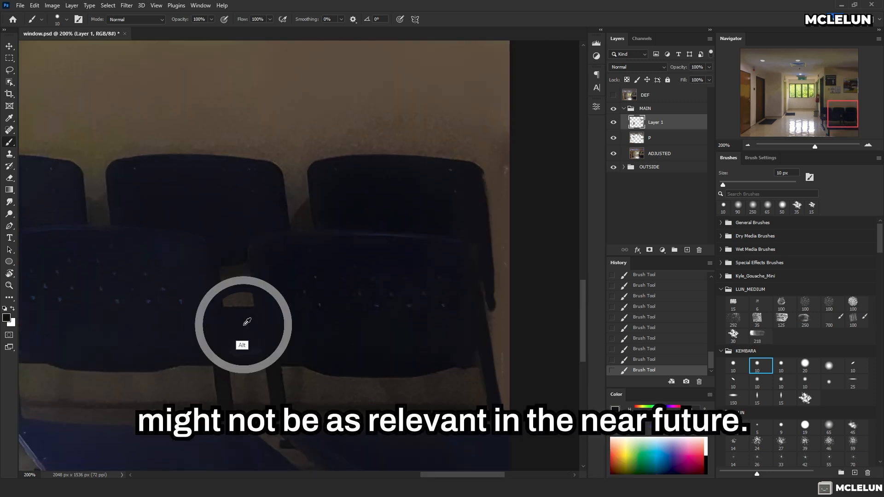
Paint dark blue over the area beside the end chair's seat on Layer 1 with the 10 px brush
left_click_drag(502, 307, 498, 363)
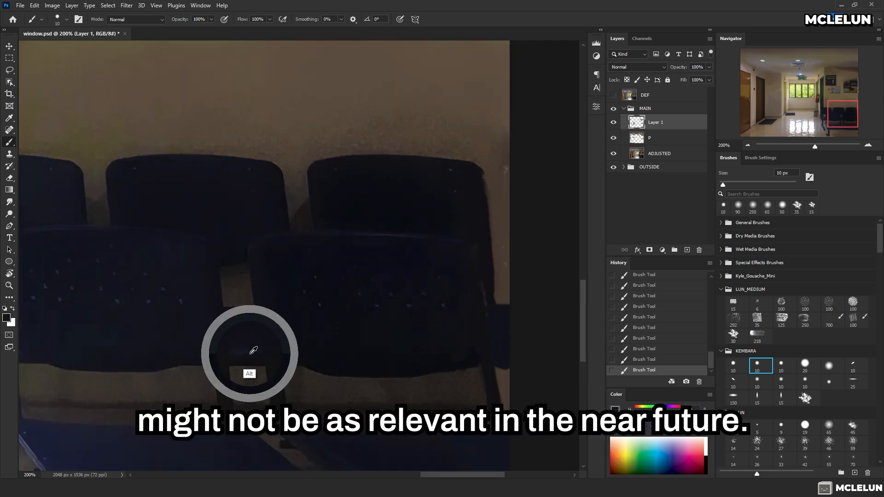